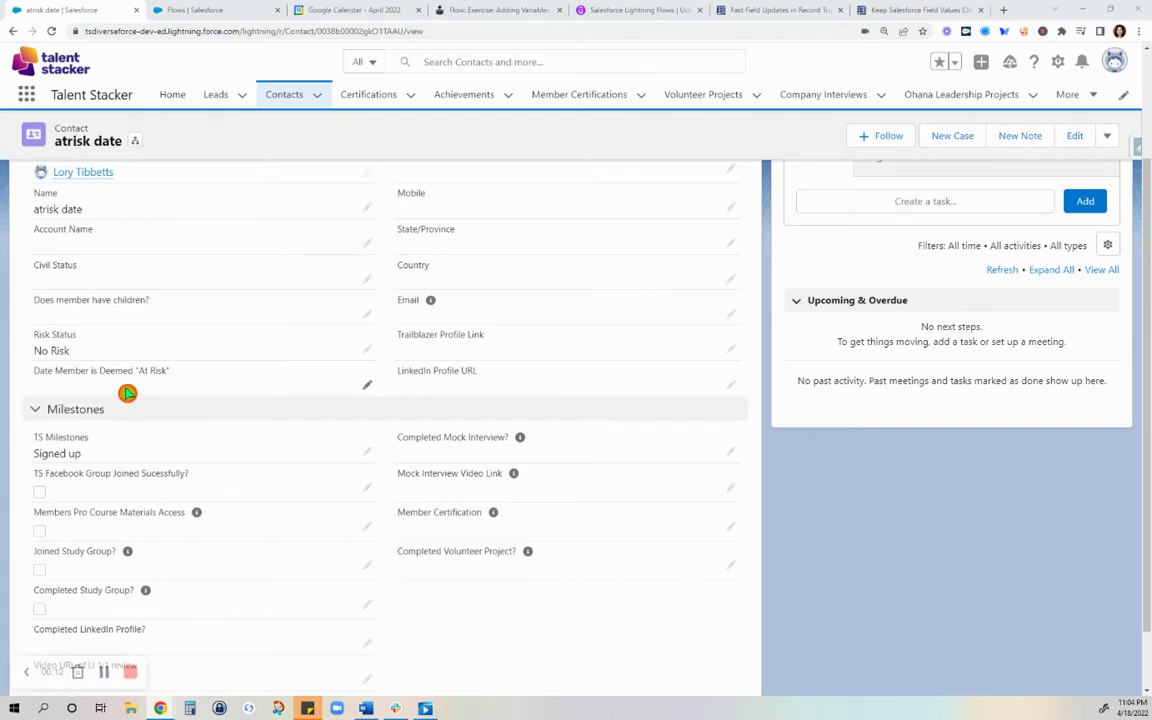
# Step: Open the contact's Risk Status field for editing and review its available picklist options
pyautogui.click(368, 353)
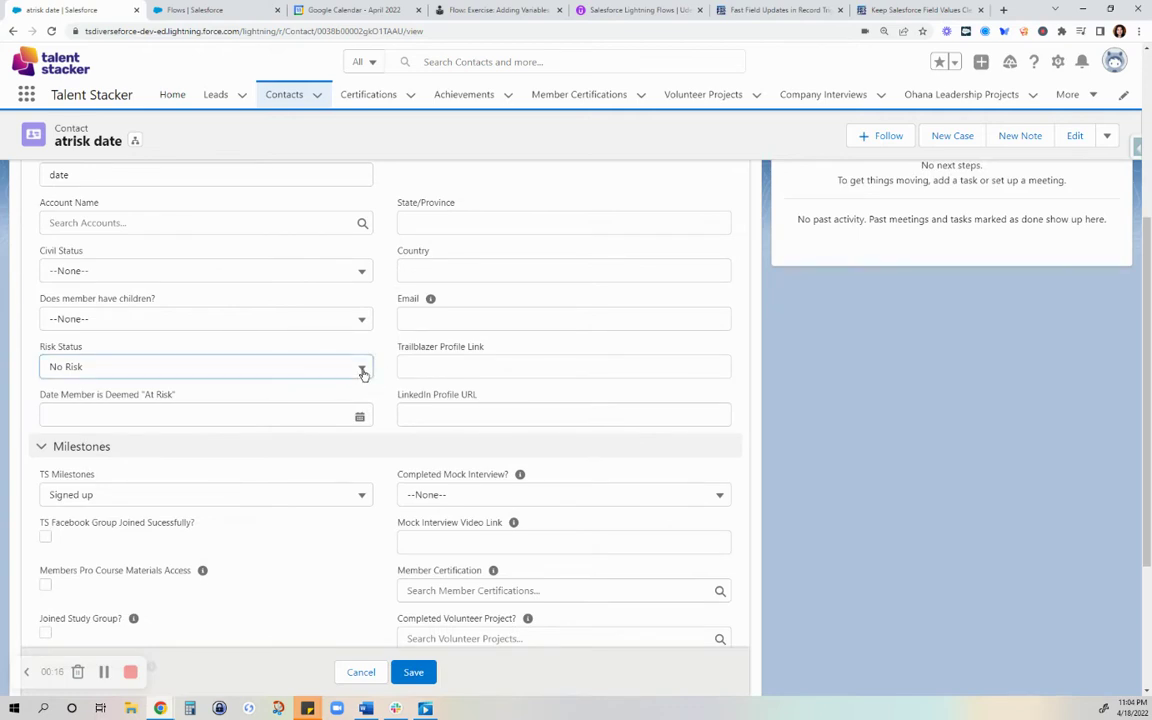
pyautogui.click(363, 370)
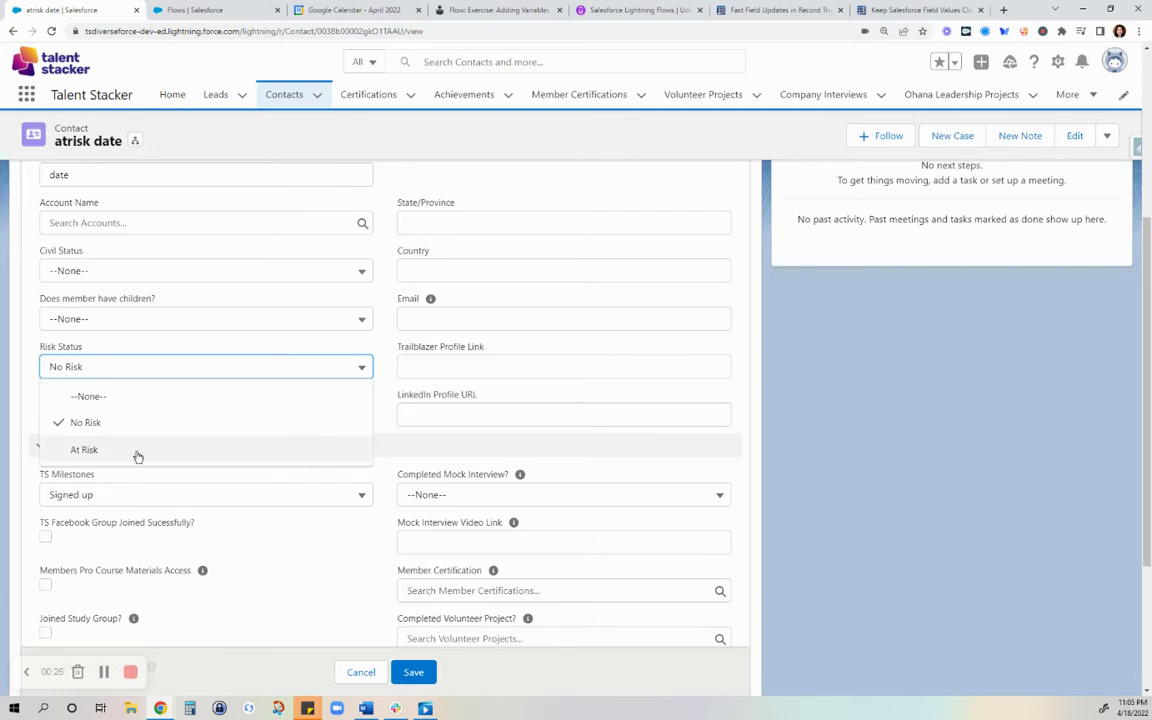
pyautogui.click(384, 429)
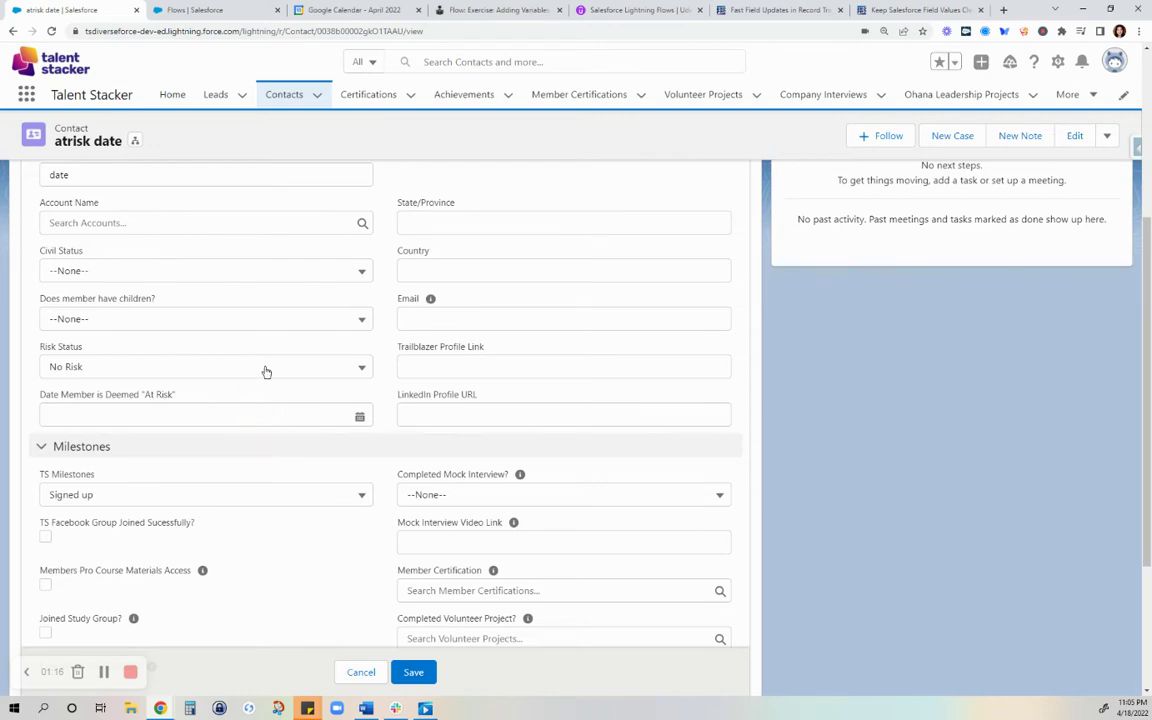
pyautogui.click(363, 372)
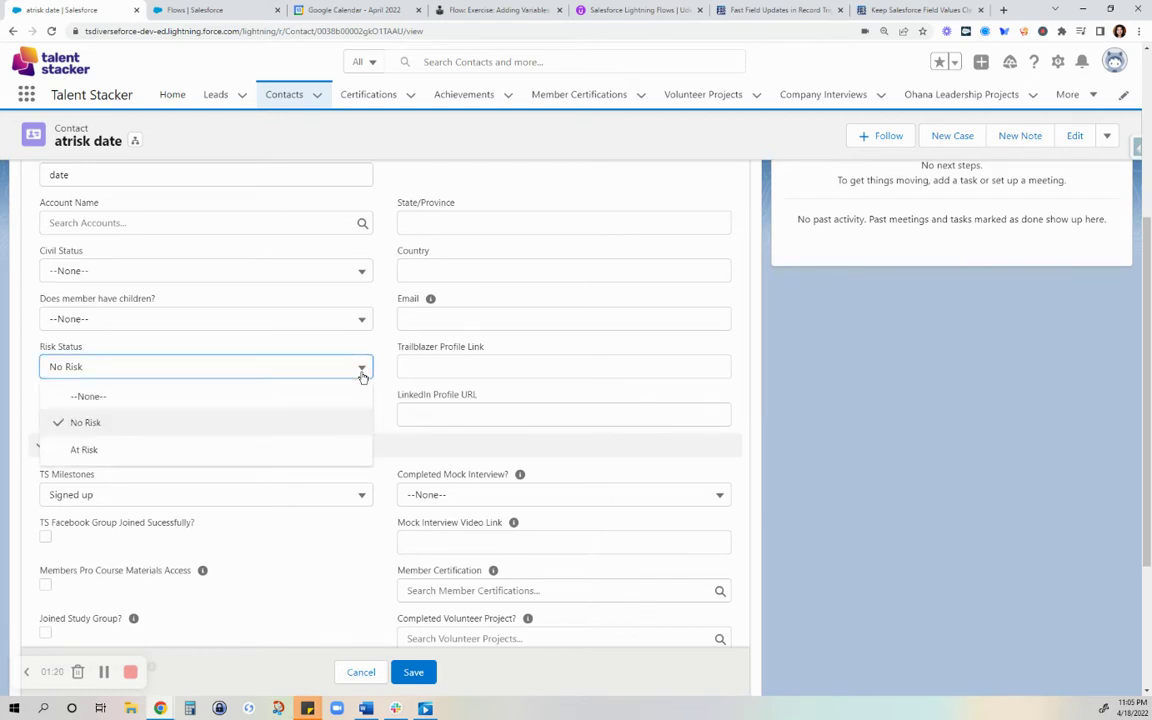
pyautogui.click(362, 374)
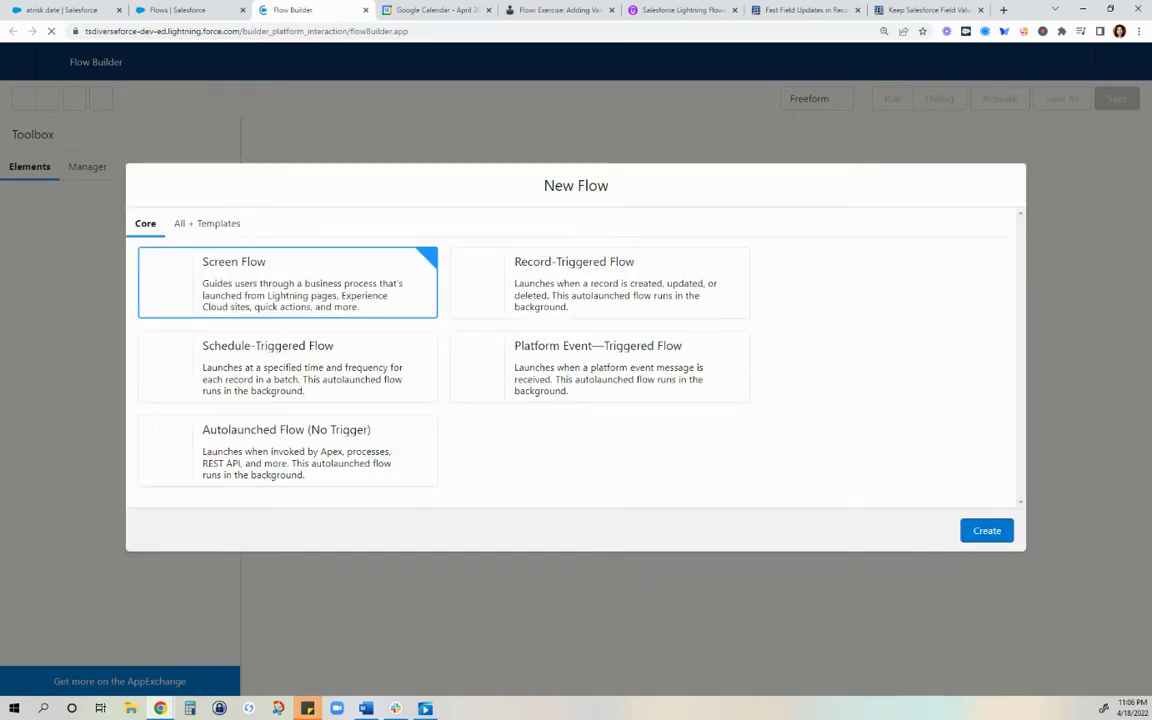
# Step: Create a record-triggered flow on the Contact object that triggers when a record is updated
pyautogui.click(541, 287)
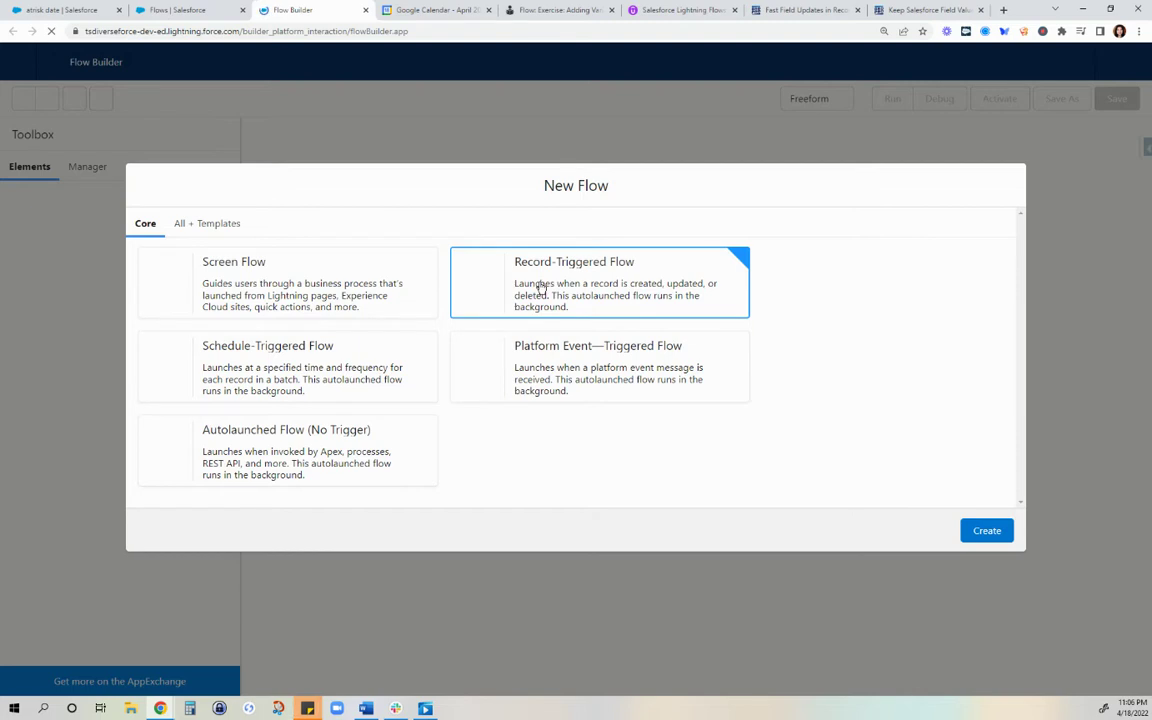
pyautogui.click(983, 532)
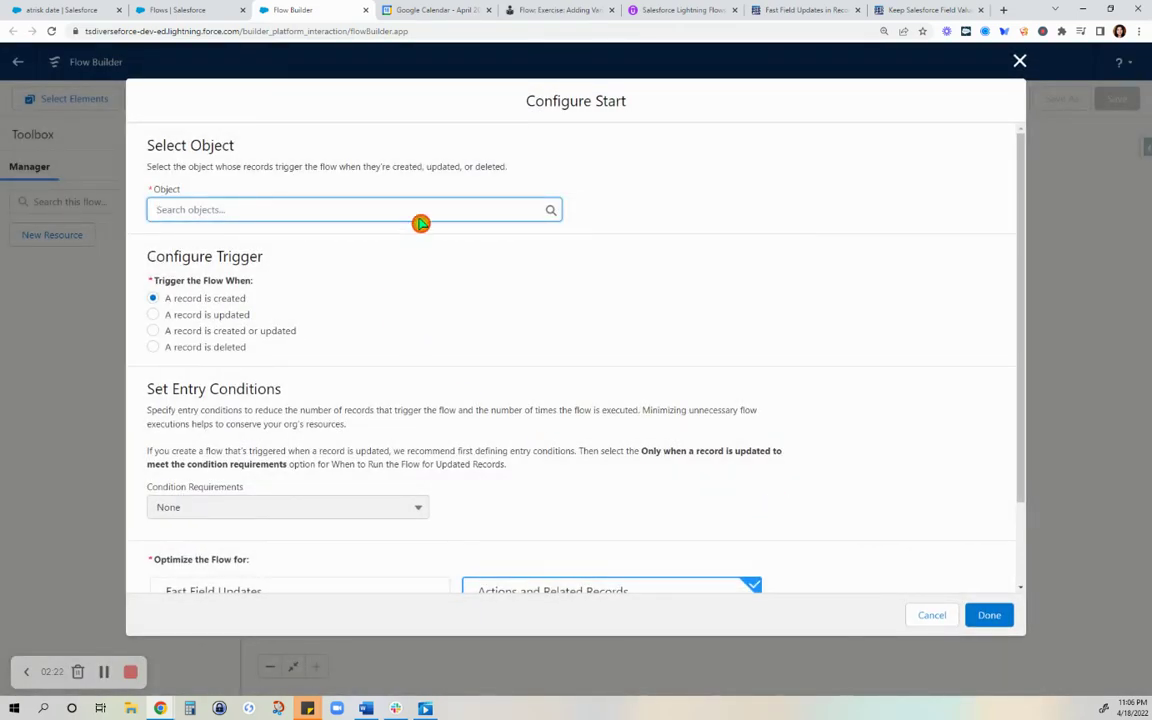
pyautogui.click(431, 207)
pyautogui.write('con')
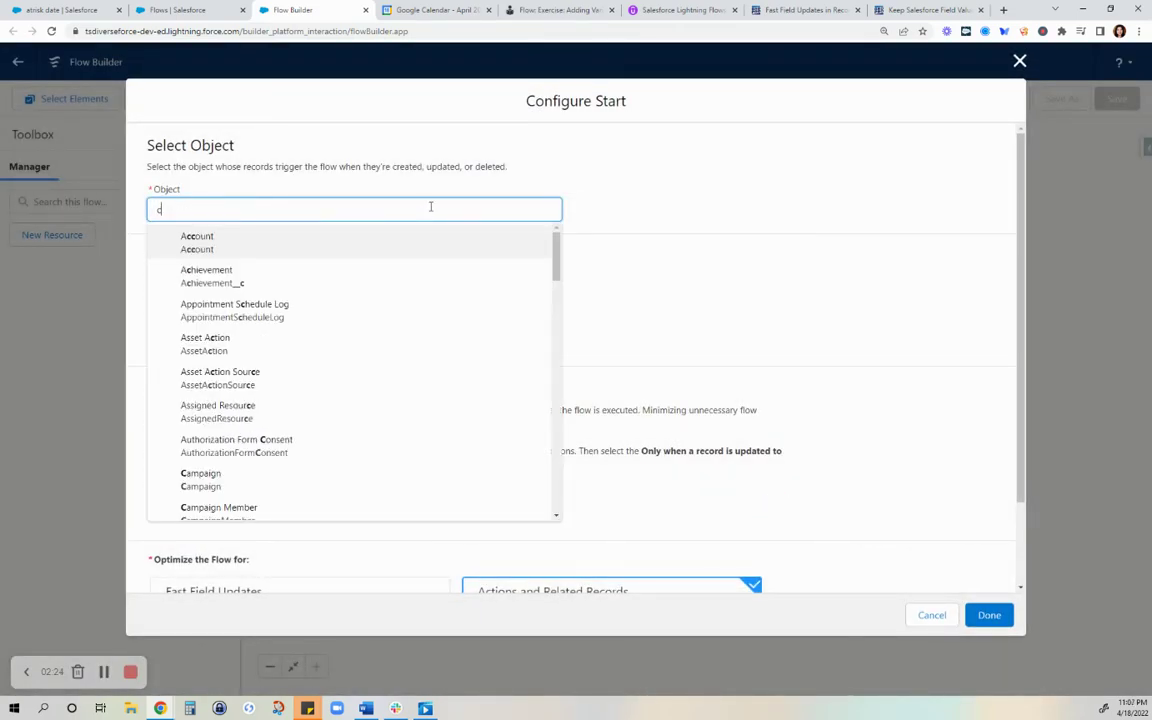
pyautogui.write('tact')
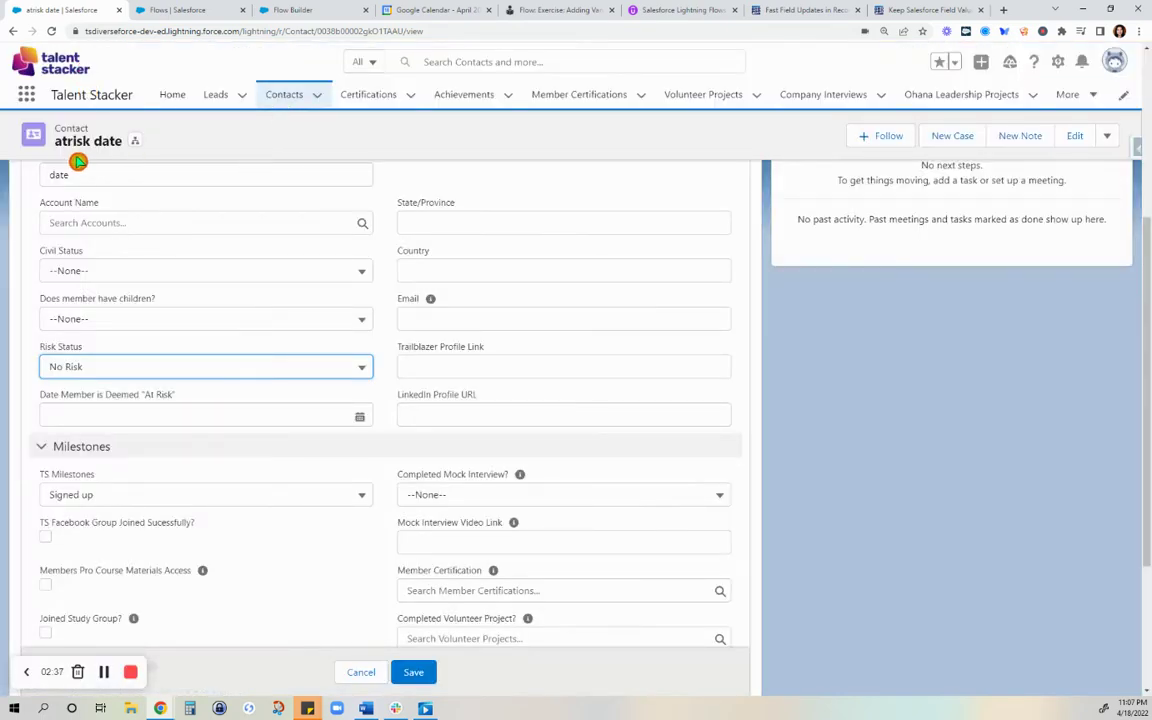
pyautogui.click(285, 10)
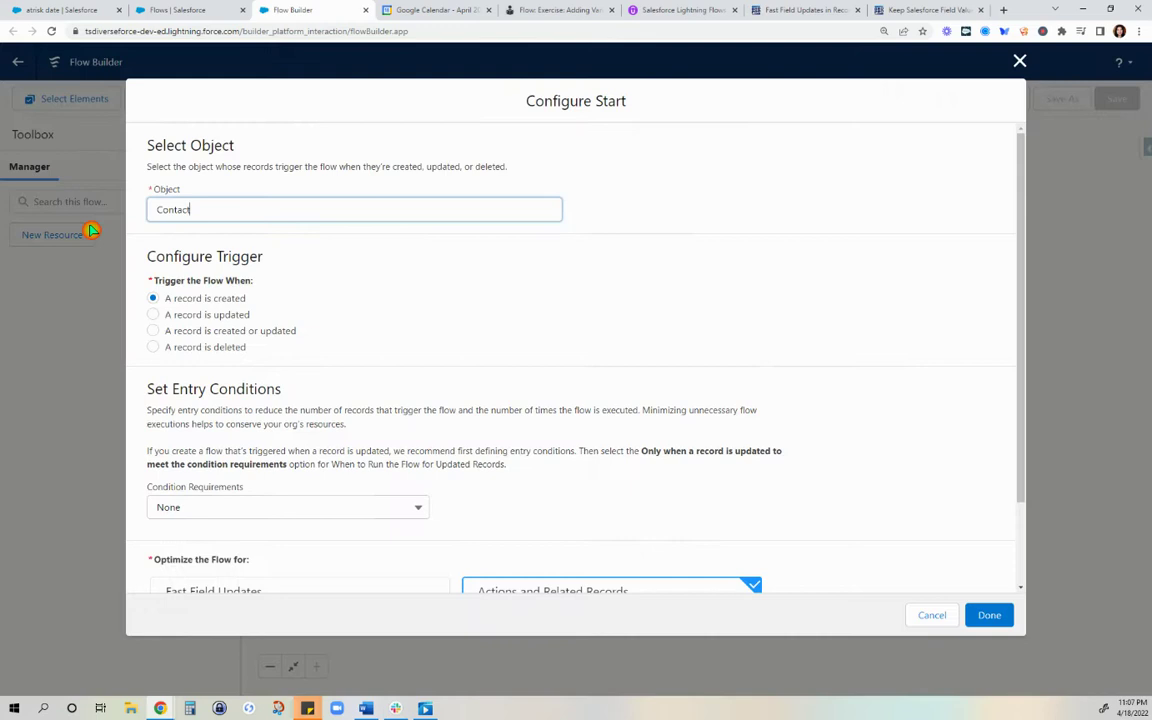
pyautogui.click(153, 315)
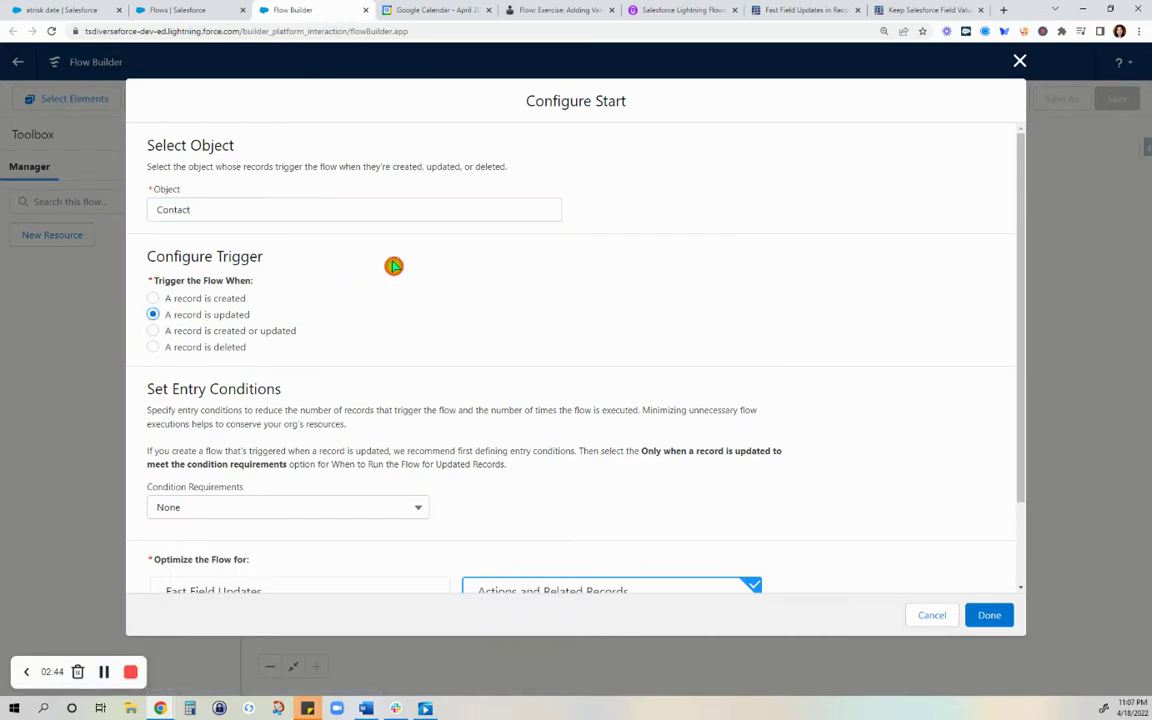
# Step: Set the flow's entry conditions to All Conditions Are Met (AND), with Risk__c Equals At Risk
pyautogui.scroll(-1, 470, 266)
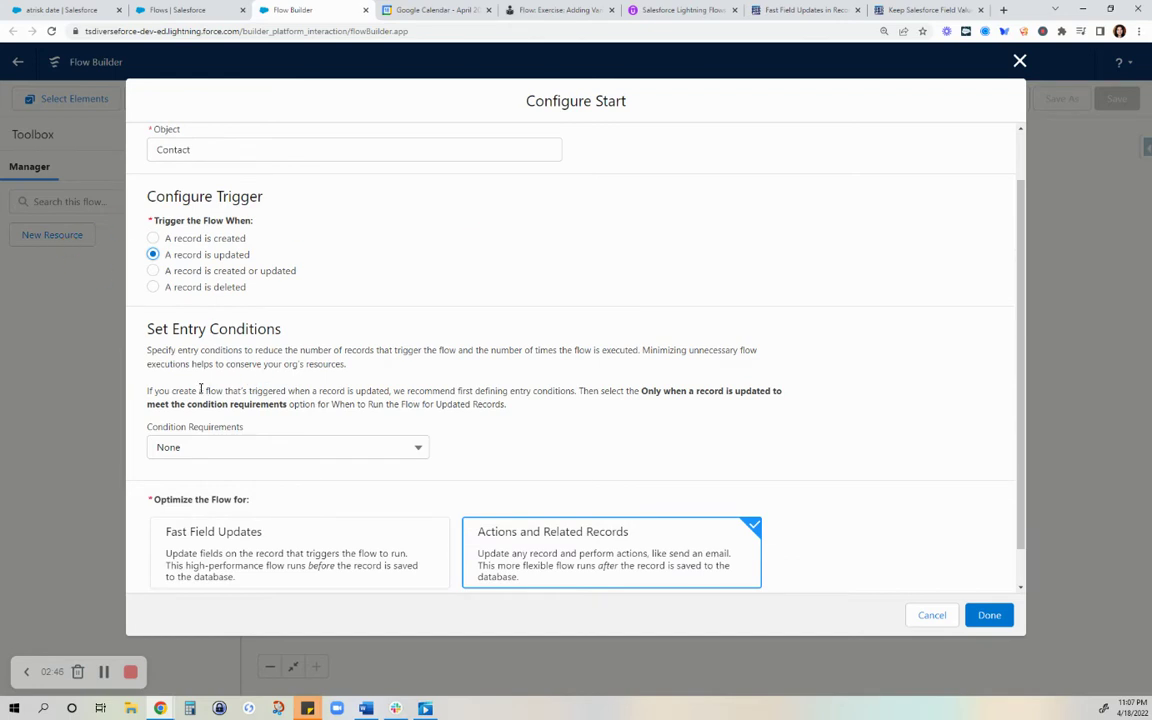
pyautogui.scroll(-1, 384, 460)
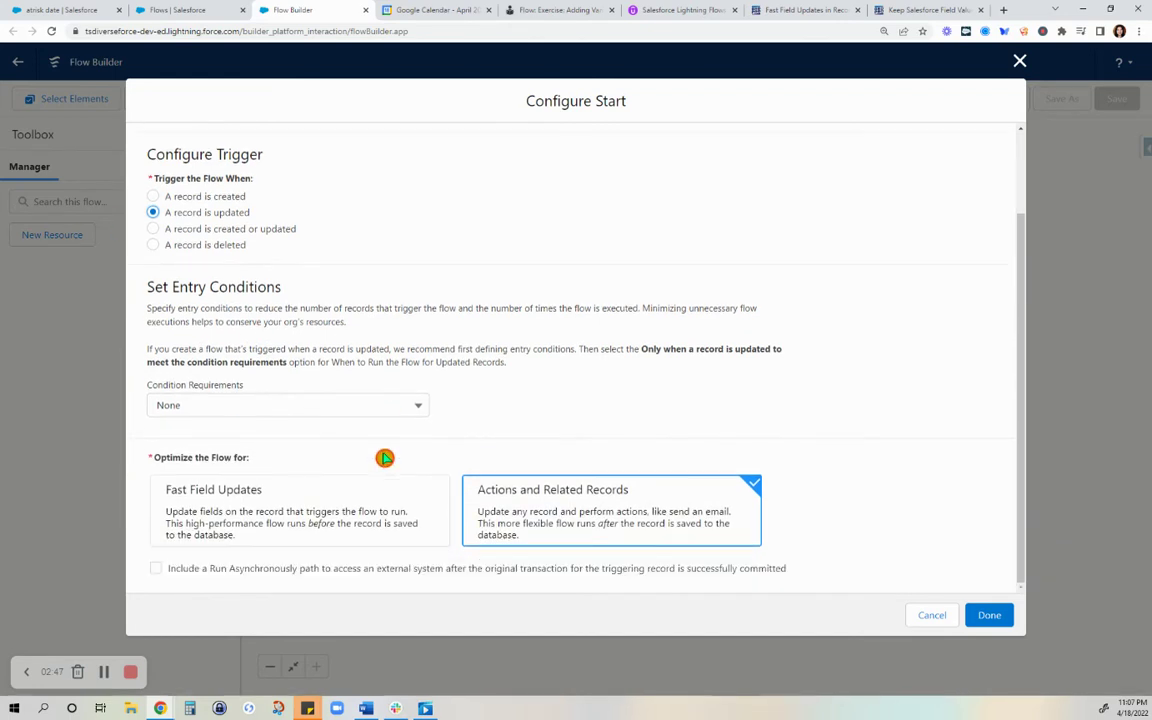
pyautogui.click(414, 410)
pyautogui.click(386, 464)
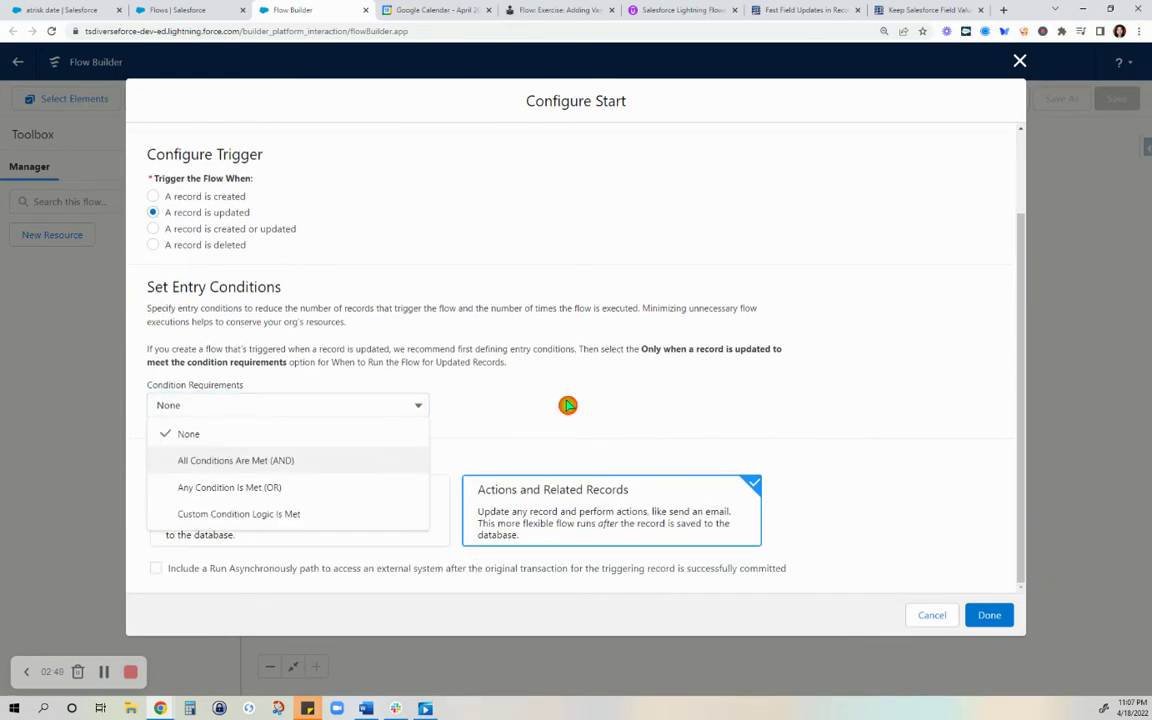
pyautogui.scroll(-1, 520, 400)
pyautogui.click(456, 398)
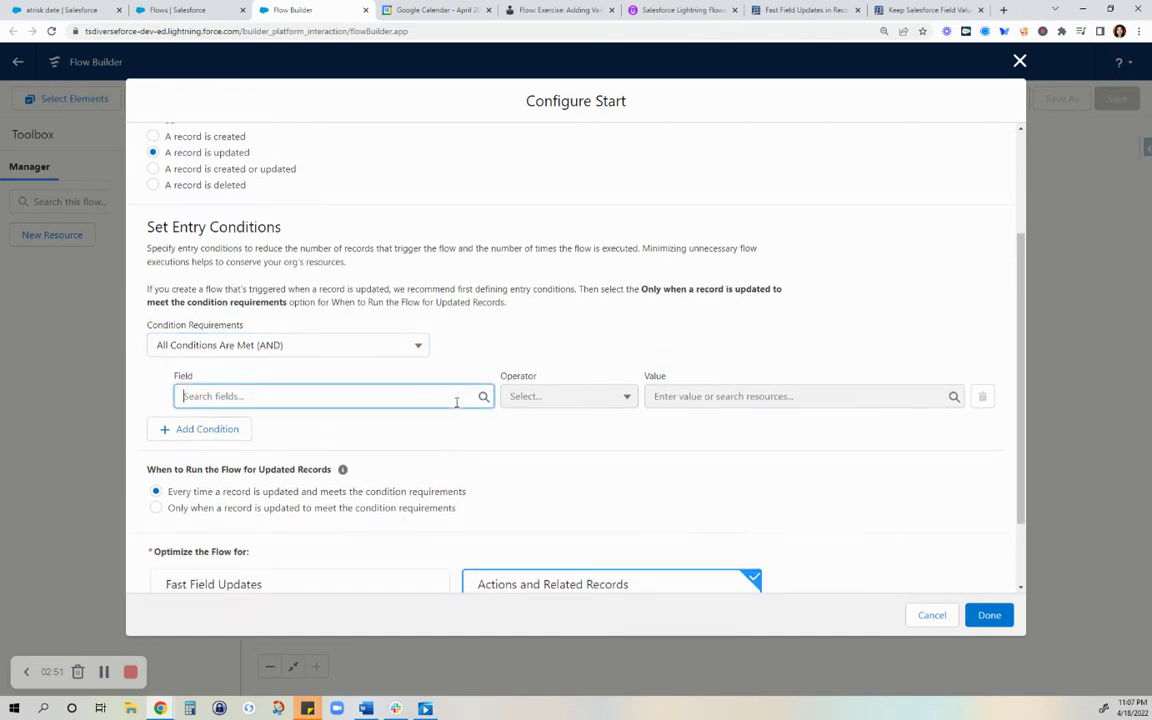
pyautogui.write('ris')
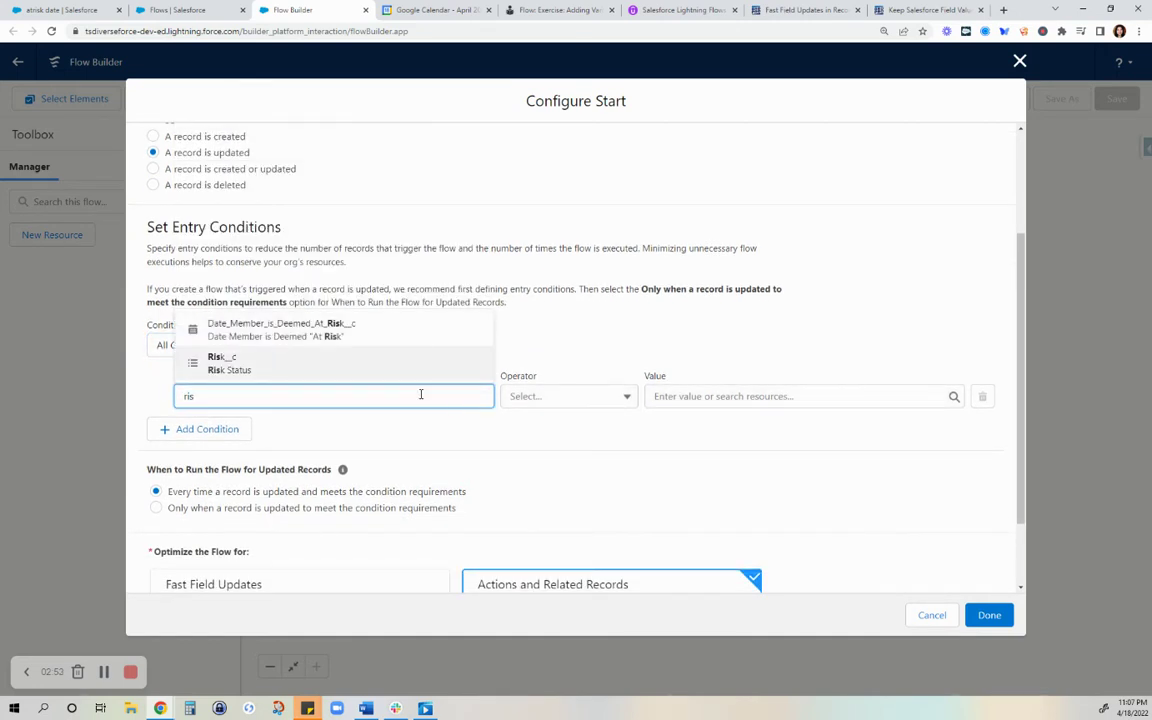
pyautogui.click(303, 372)
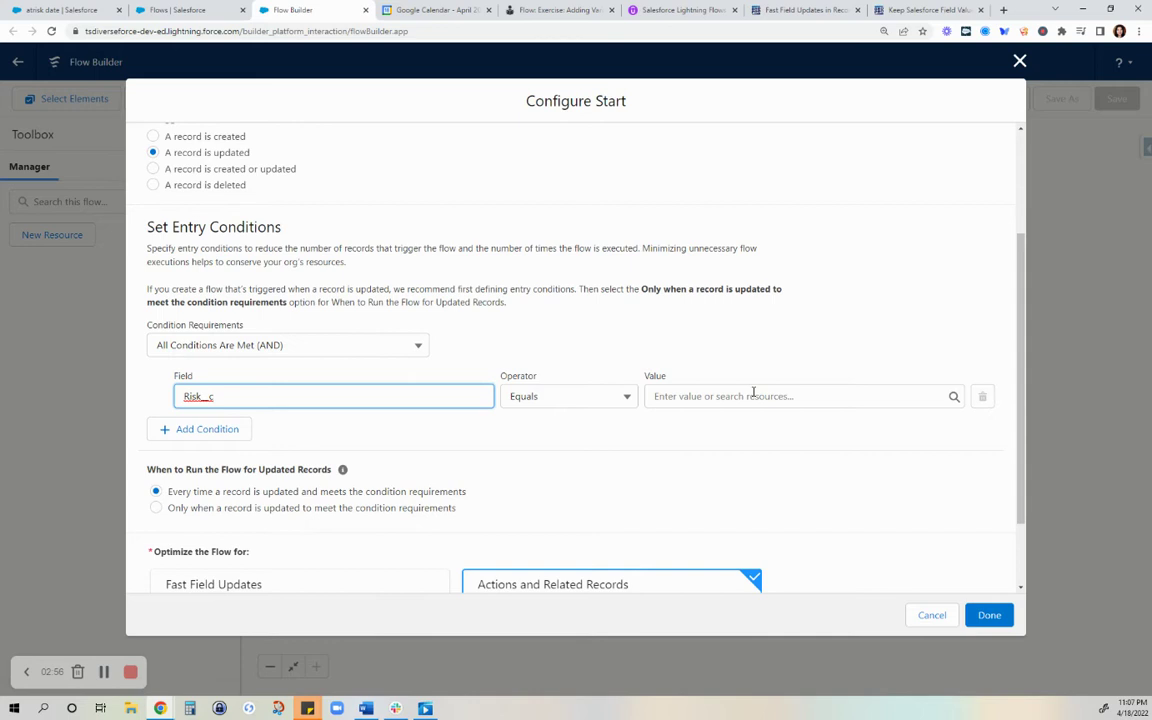
pyautogui.click(712, 400)
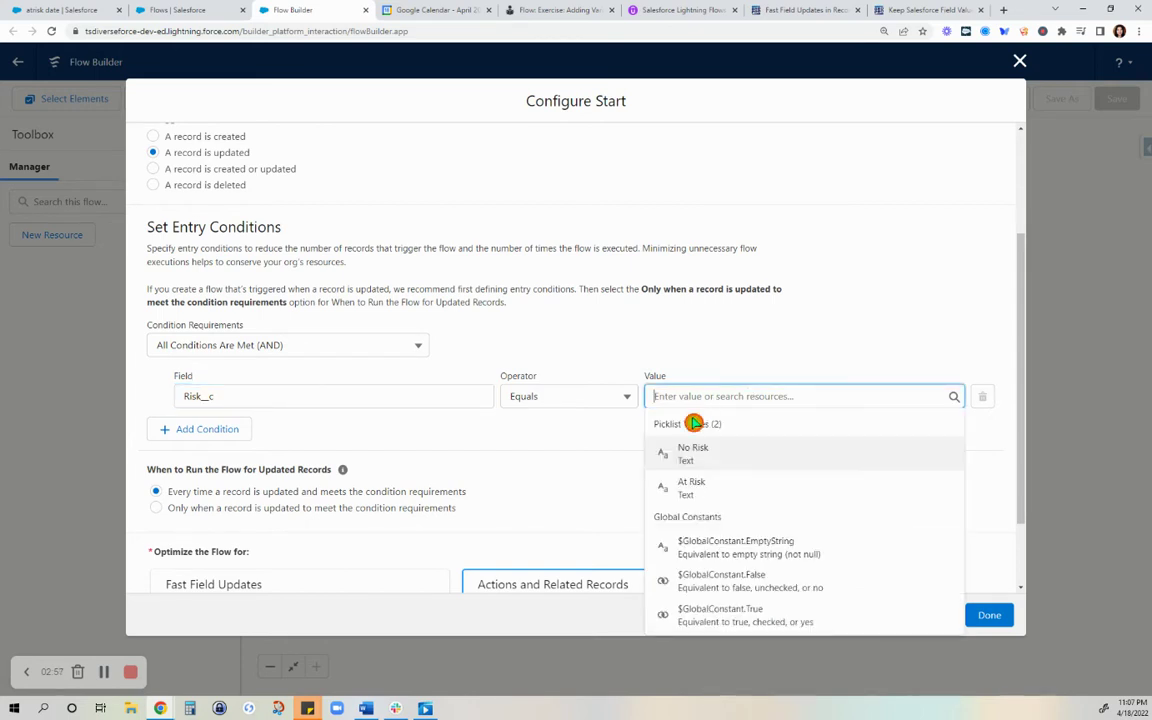
pyautogui.click(690, 498)
# Step: Run the flow only when a record is updated to meet the condition requirements, and optimize it for Fast Field Updates
pyautogui.scroll(-1, 300, 510)
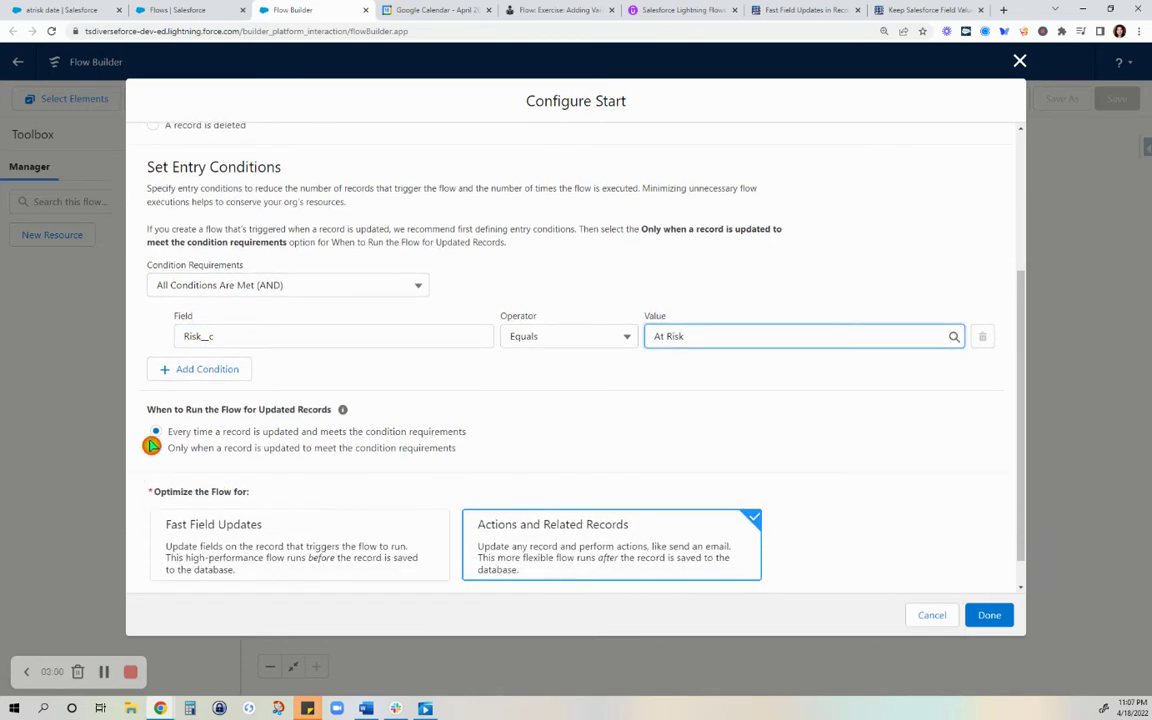
pyautogui.click(157, 450)
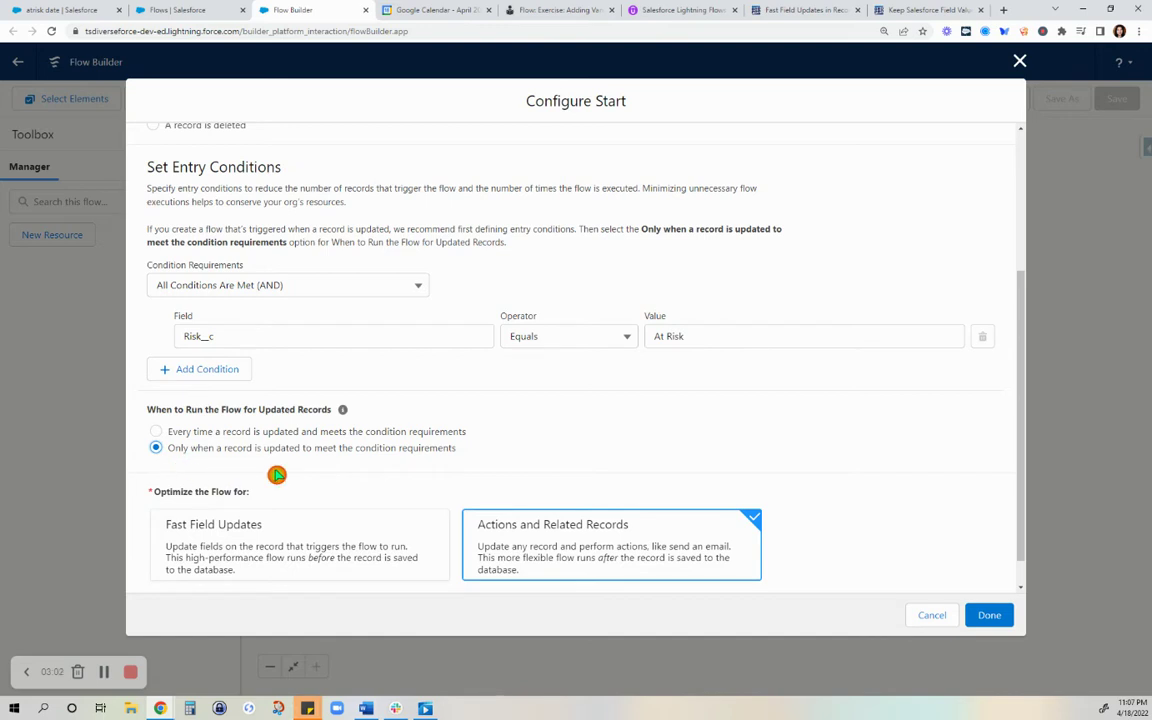
pyautogui.scroll(-1, 318, 495)
pyautogui.click(270, 522)
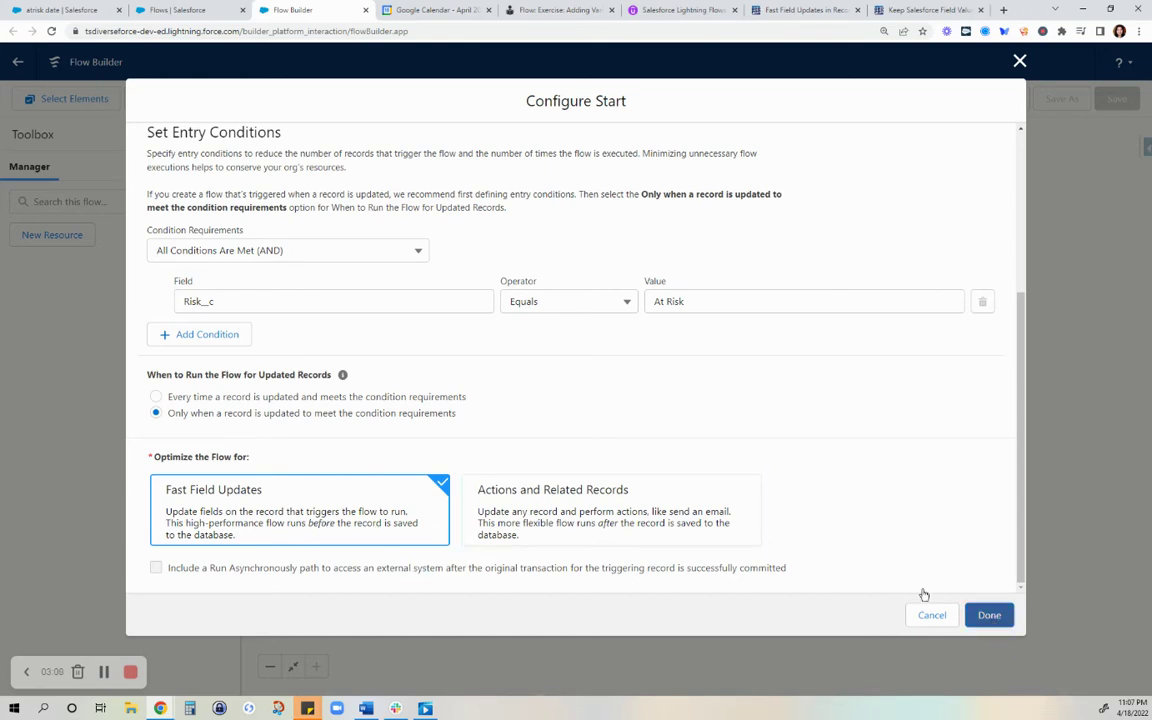
pyautogui.click(990, 617)
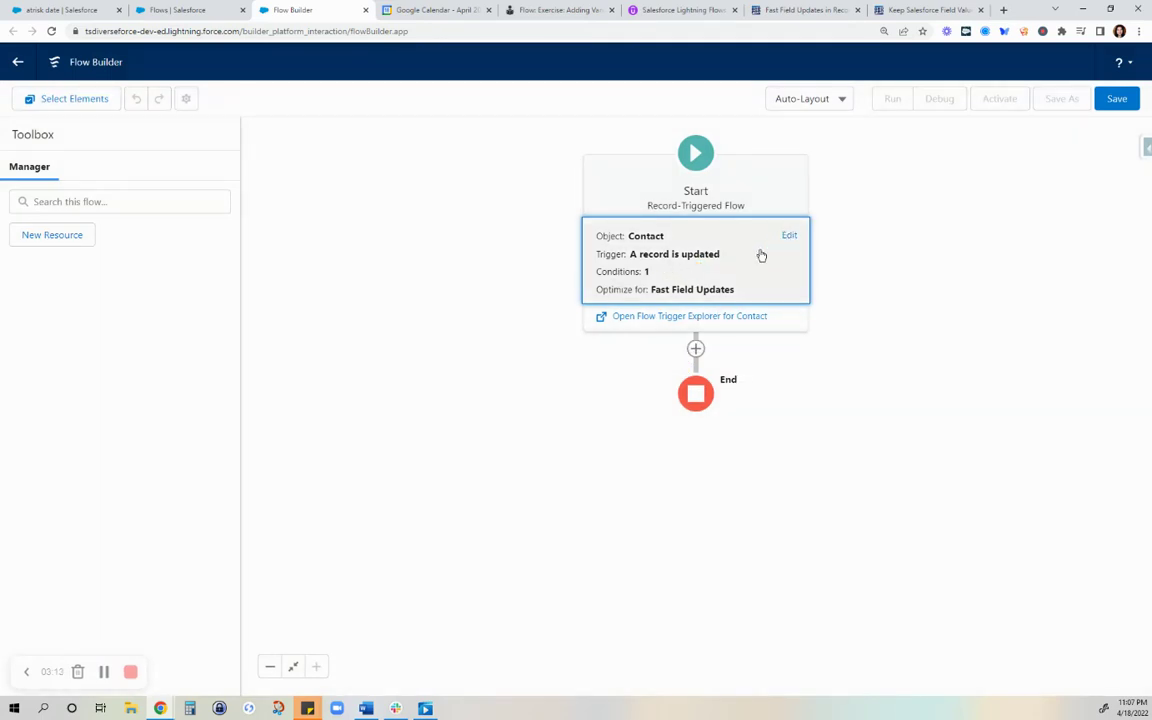
# Step: Add an Update Triggering Record element after the start, with EnterDateWhenMemberAtRisk as its label and API name
pyautogui.click(697, 350)
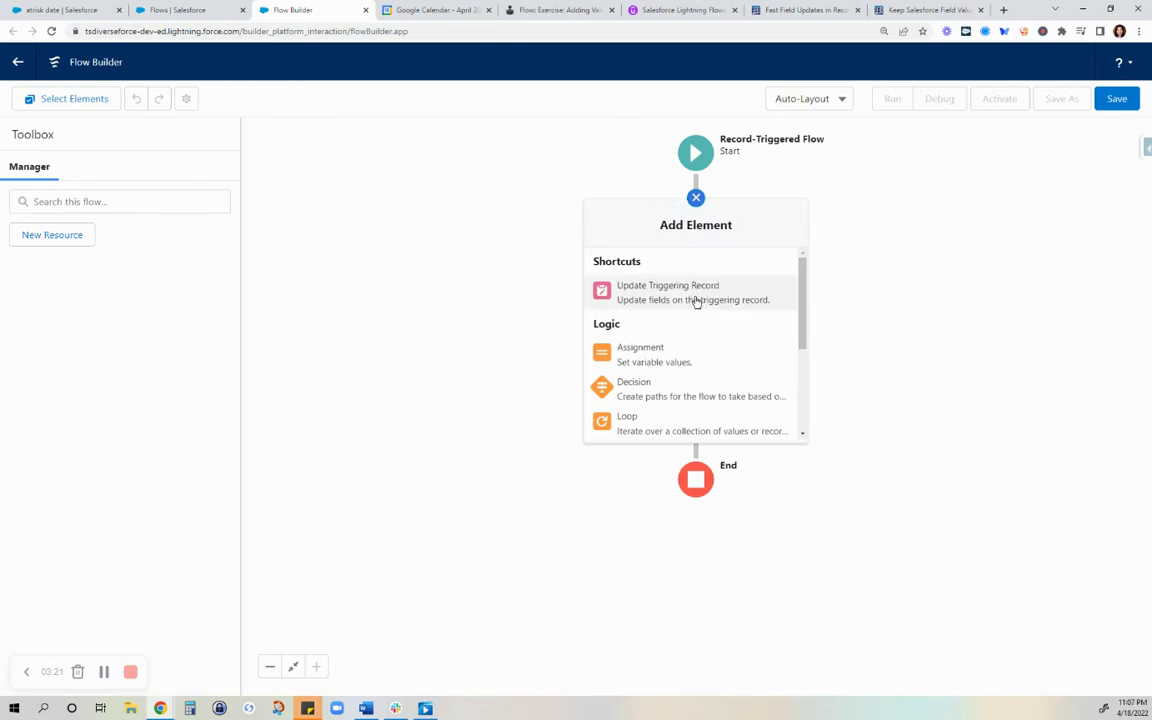
pyautogui.click(697, 302)
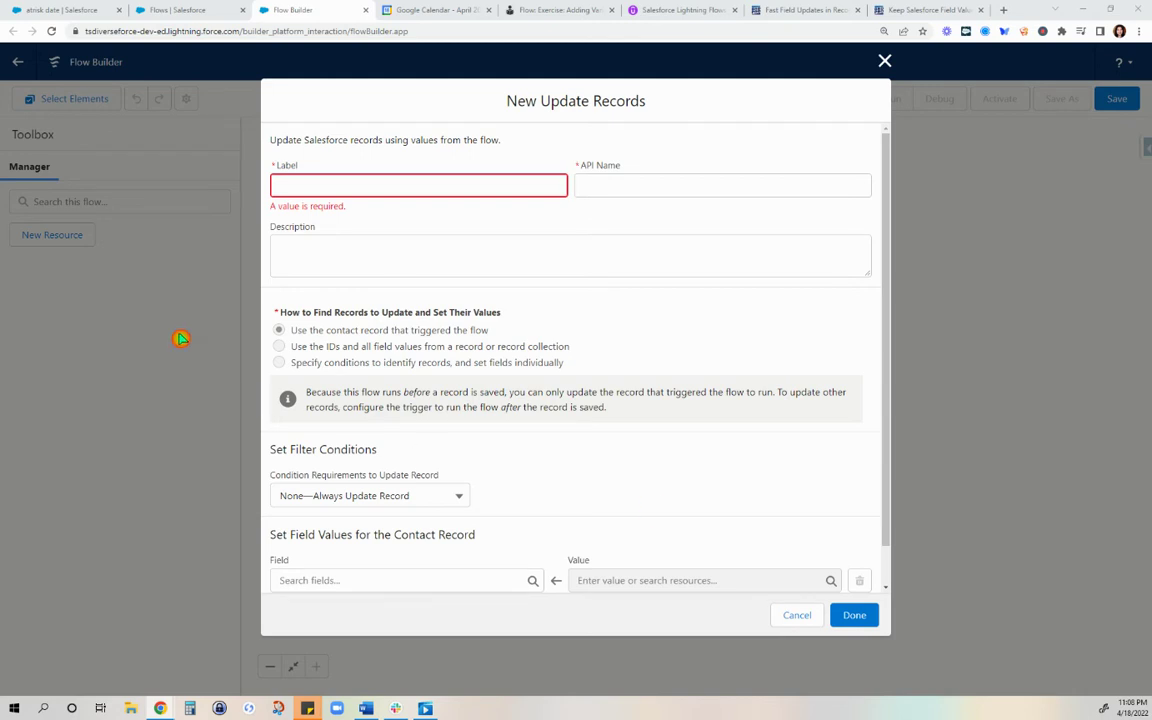
pyautogui.click(314, 186)
pyautogui.rightClick(316, 188)
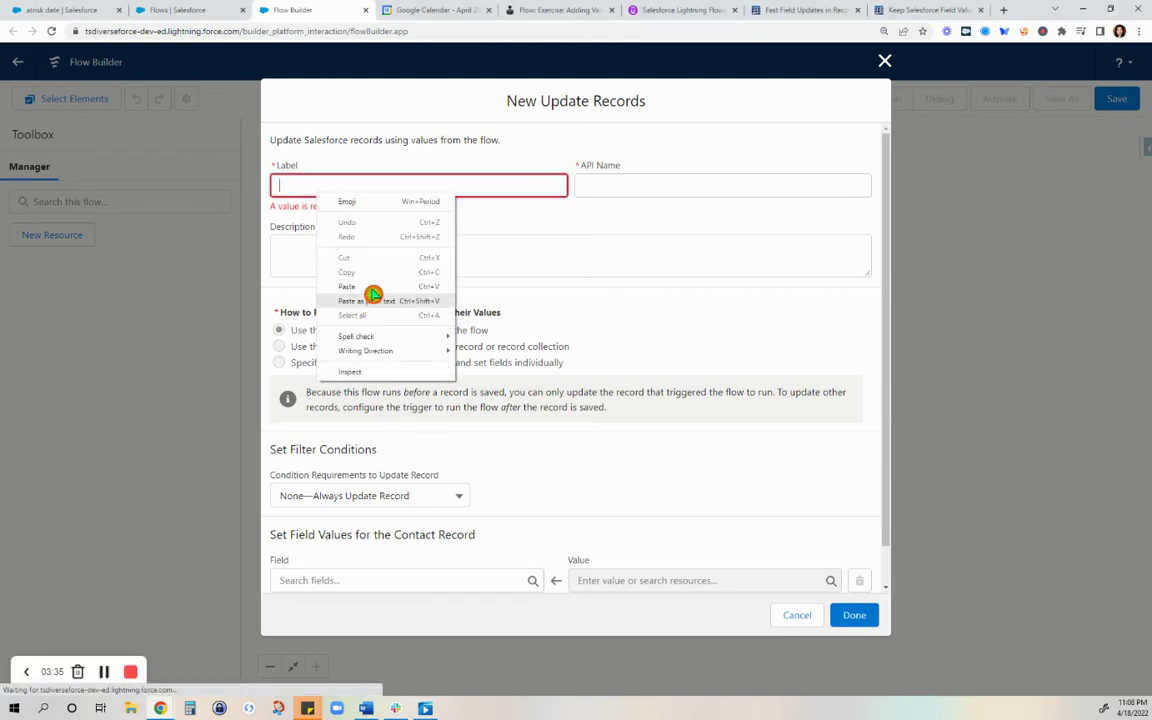
pyautogui.click(372, 300)
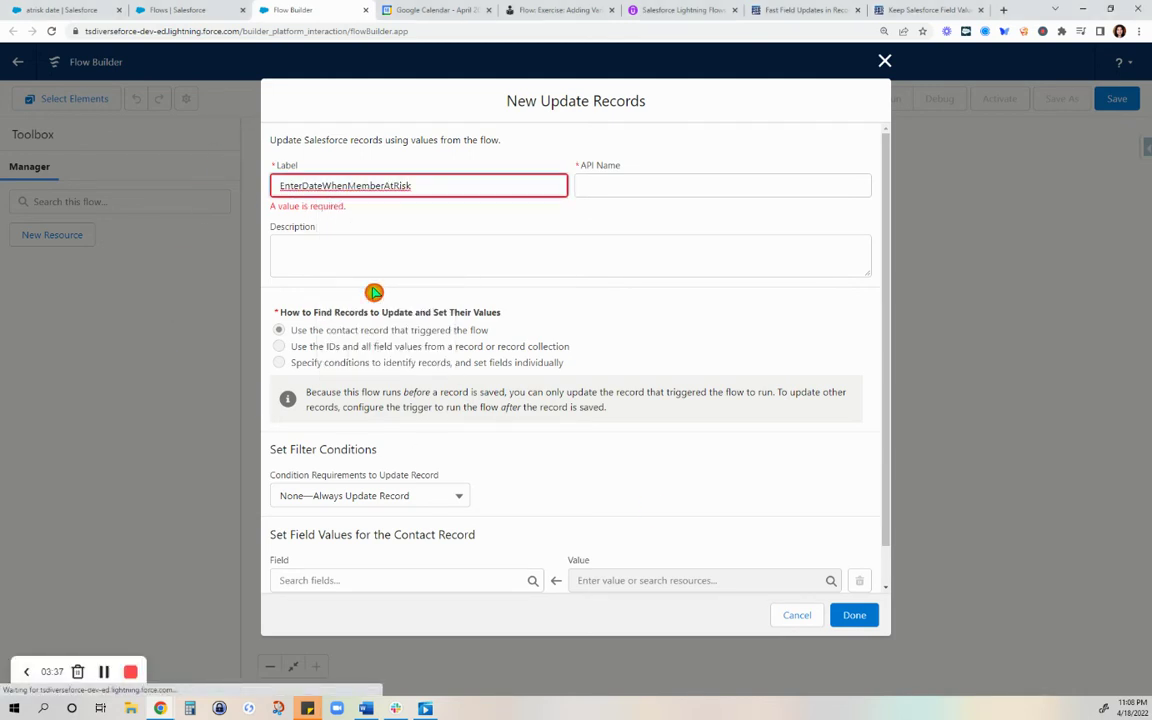
pyautogui.press('Tab')
# Step: Describe the update element as "This will update the field Date When Member is Deemed At Risk with today's date"
pyautogui.click(380, 245)
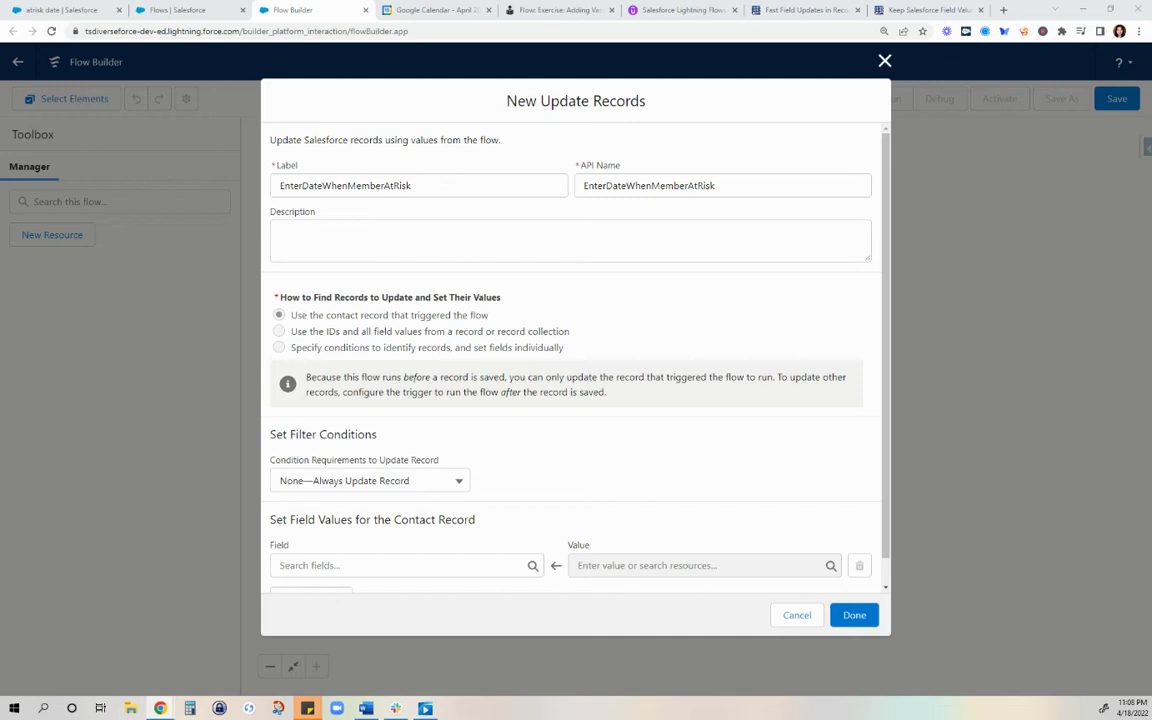
pyautogui.click(355, 240)
pyautogui.rightClick(305, 240)
pyautogui.click(397, 331)
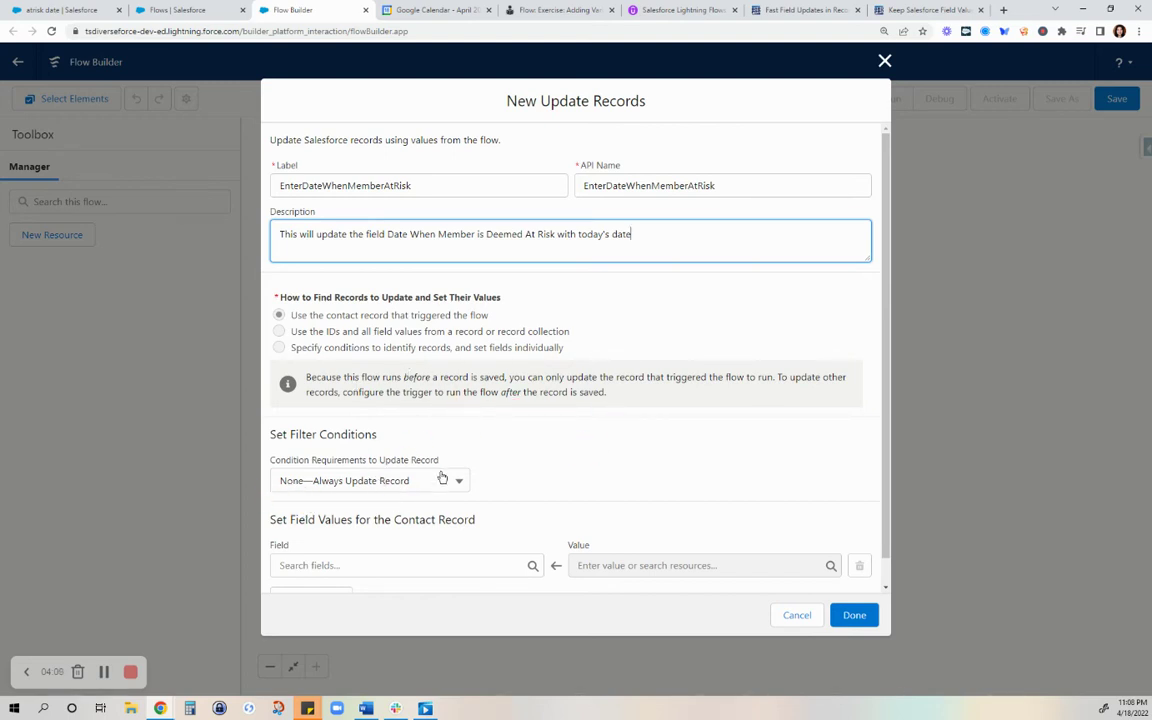
# Step: Choose Date_Member_is_Deemed_At_Risk__c as the contact field the element updates
pyautogui.scroll(-1, 586, 445)
pyautogui.click(497, 538)
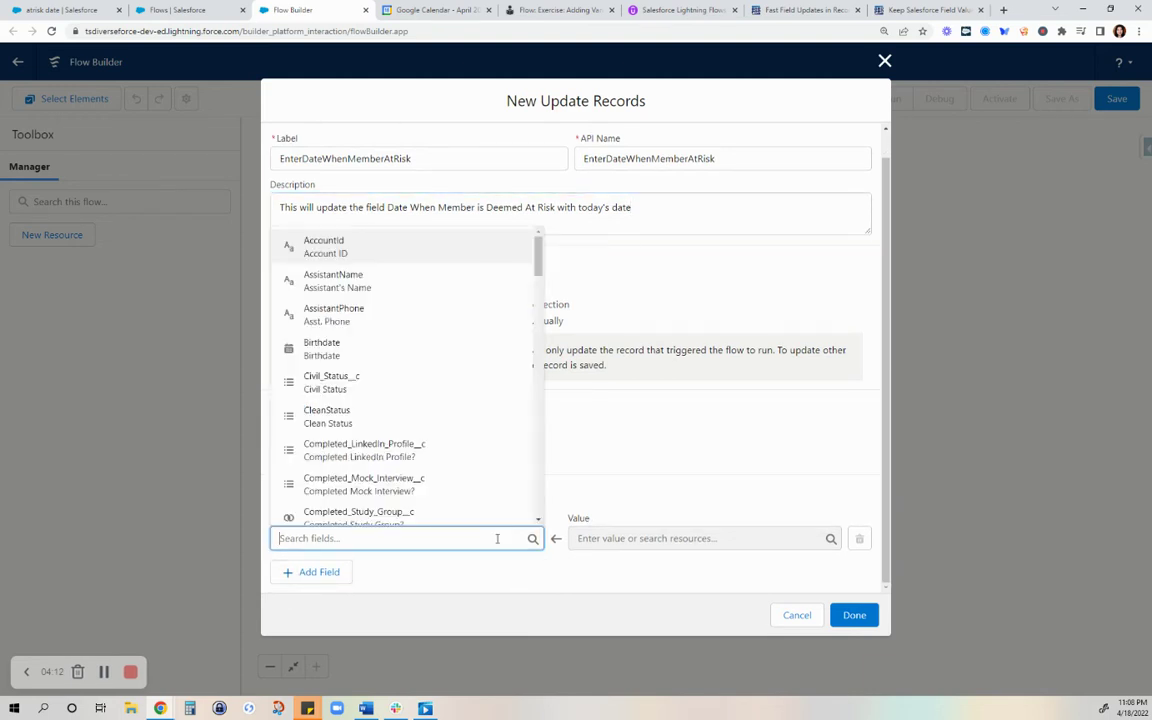
pyautogui.write('da')
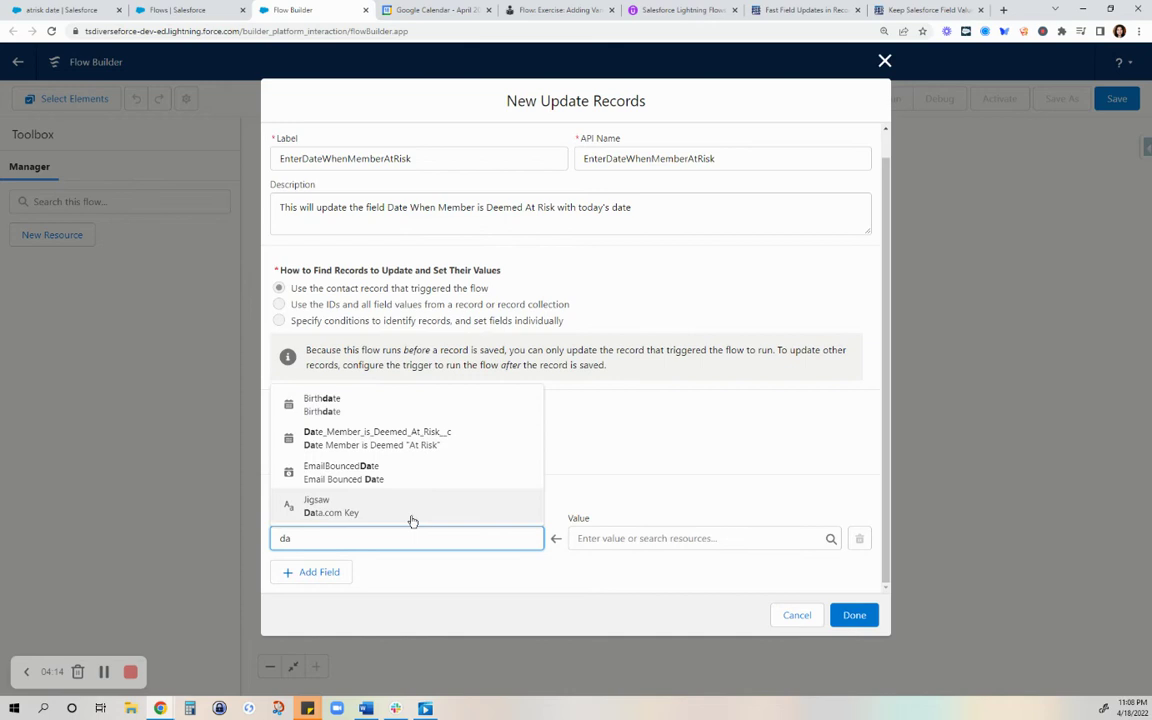
pyautogui.click(404, 440)
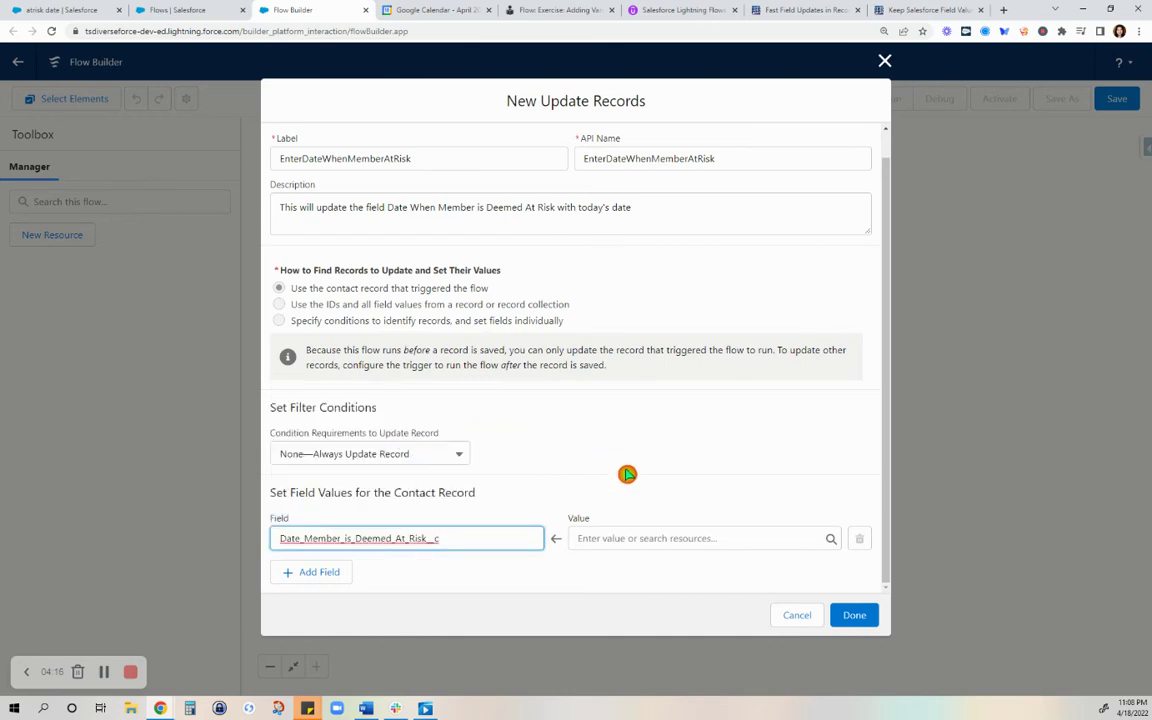
# Step: Create a new Formula resource for the at-risk date field's value, with EnterDateTodayWhenMemberisAtRisk as its API name
pyautogui.click(663, 538)
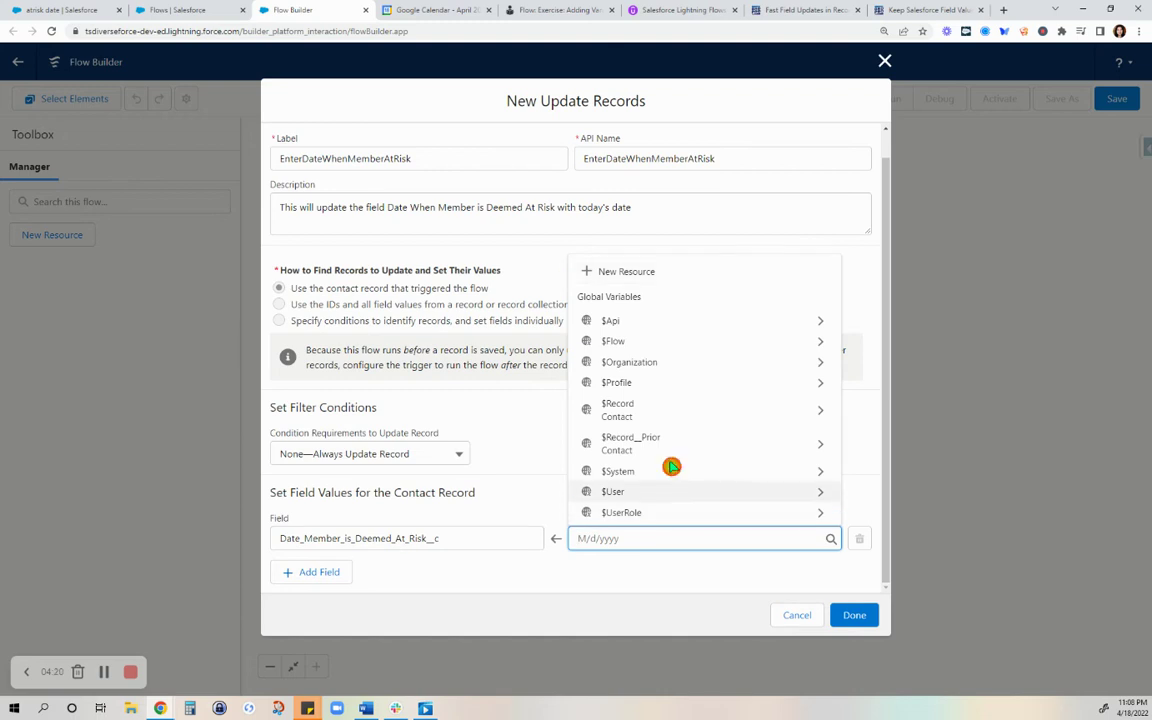
pyautogui.click(660, 272)
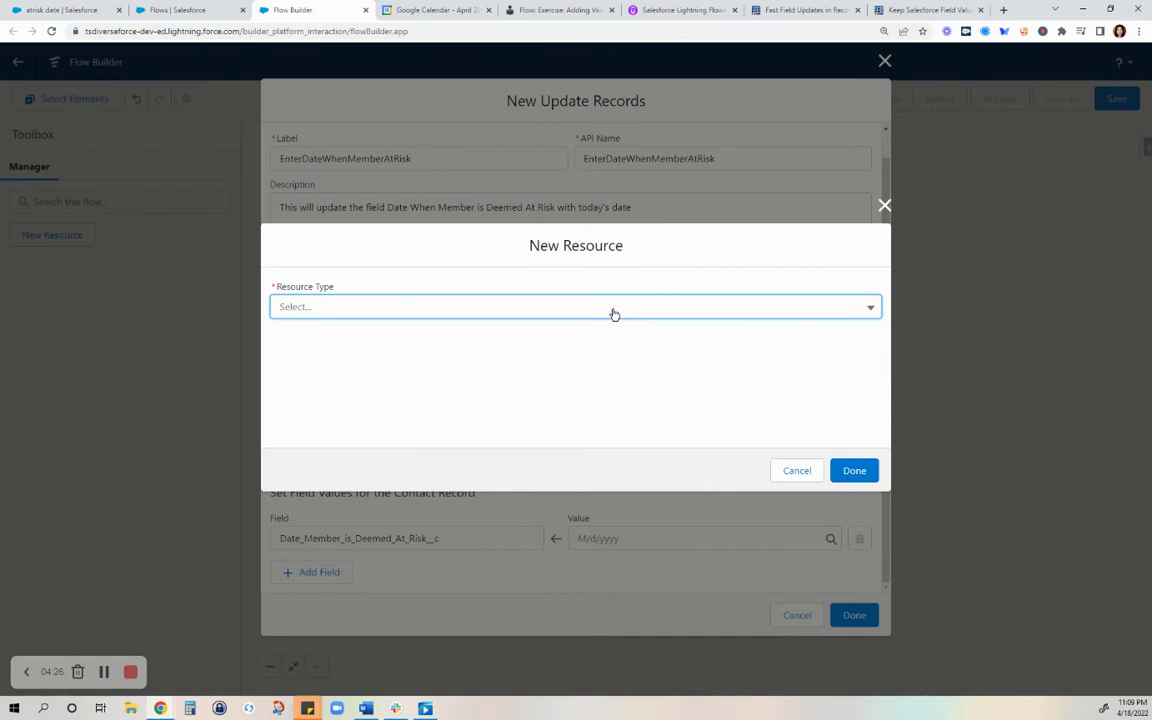
pyautogui.click(614, 314)
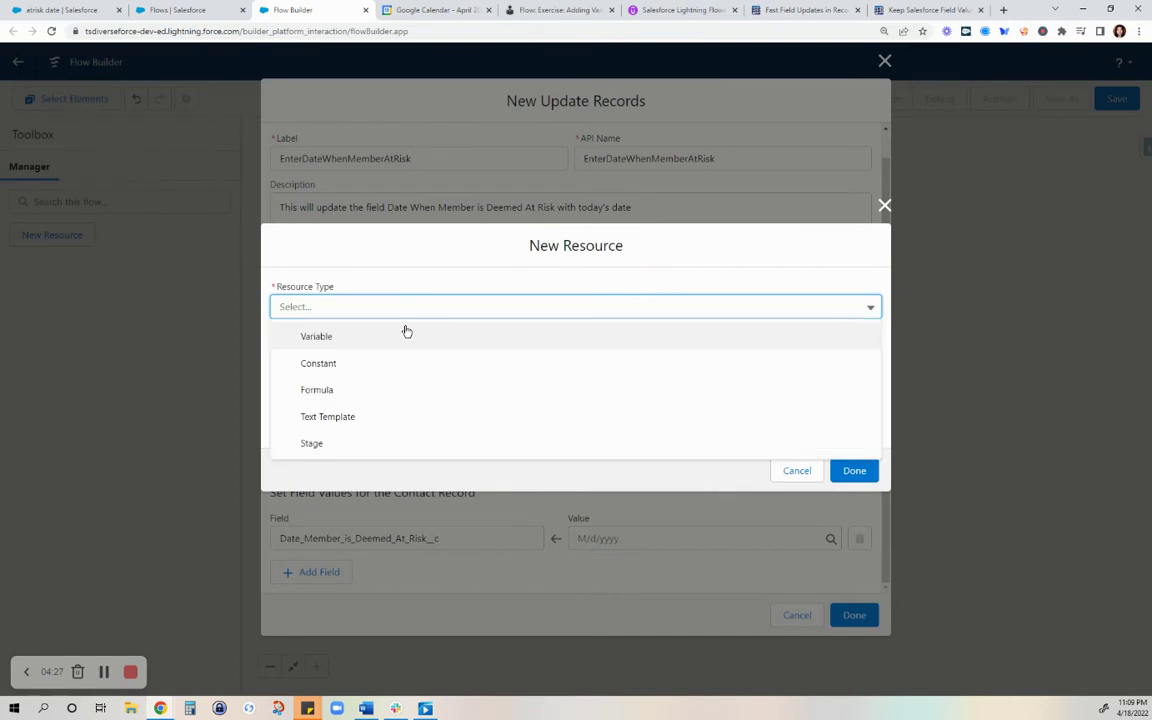
pyautogui.click(312, 392)
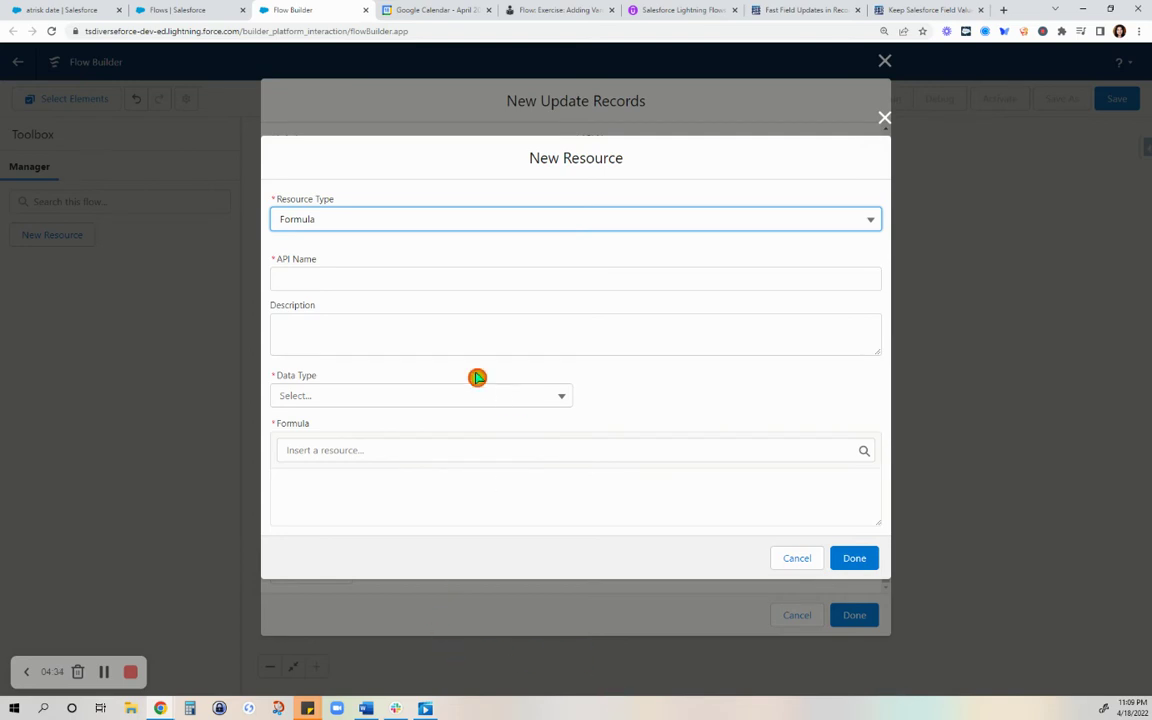
pyautogui.click(478, 286)
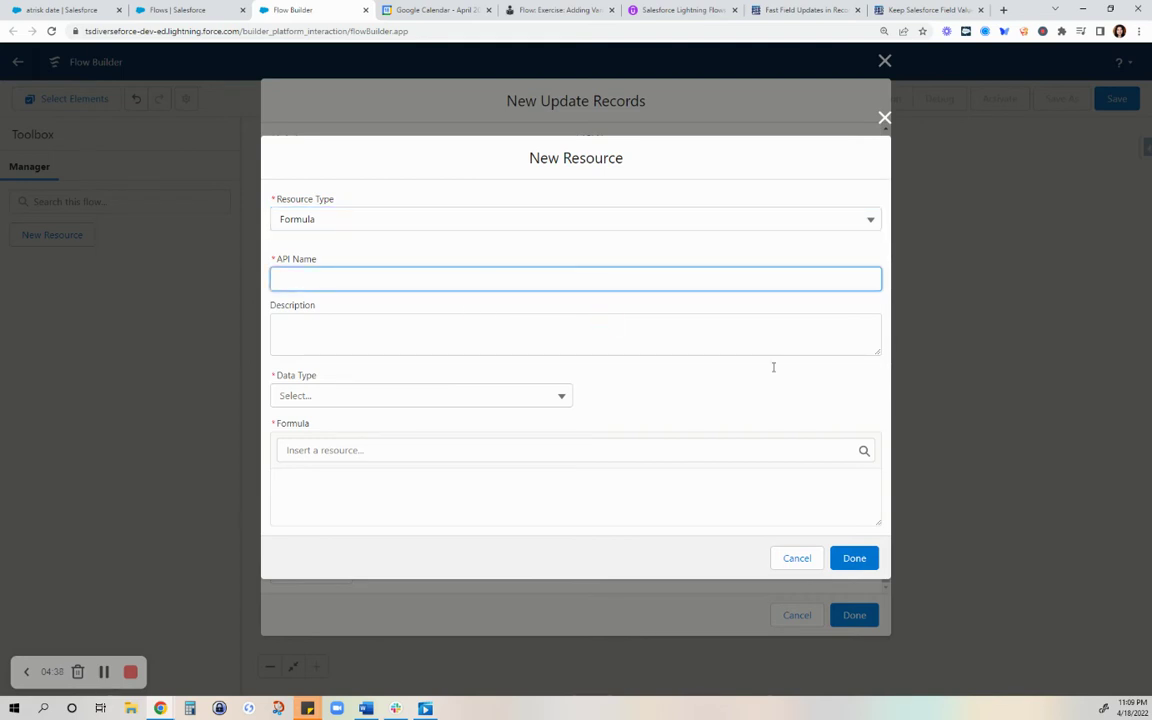
pyautogui.press('Tab')
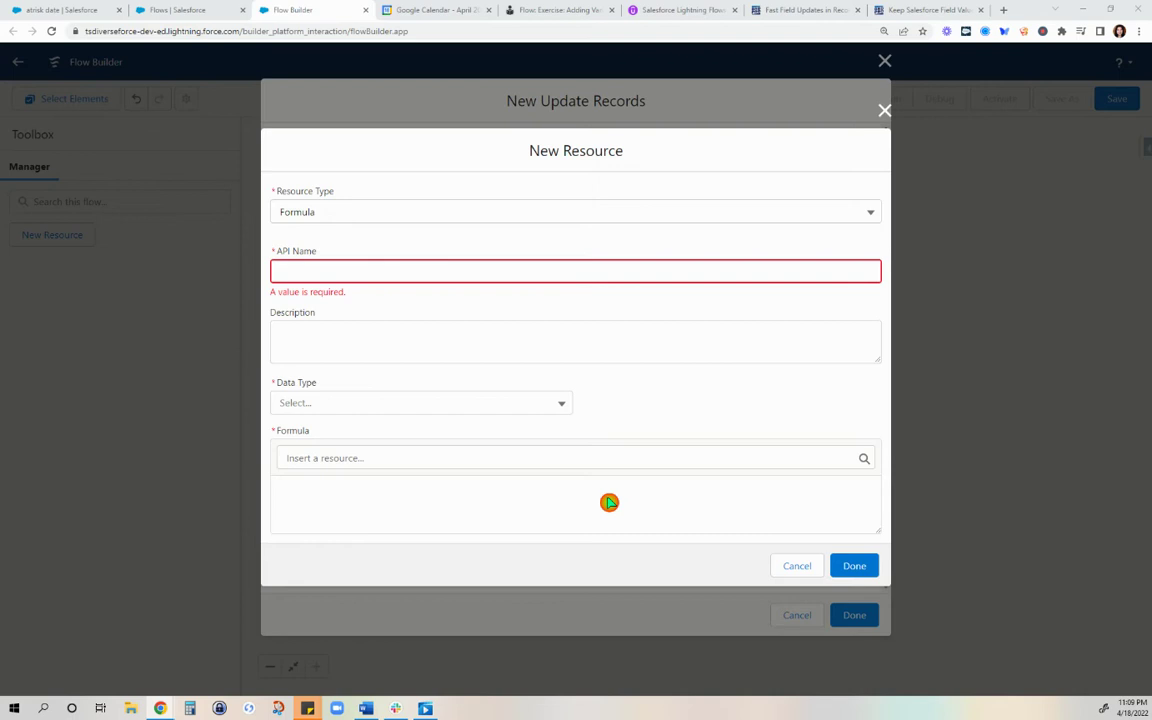
pyautogui.rightClick(540, 272)
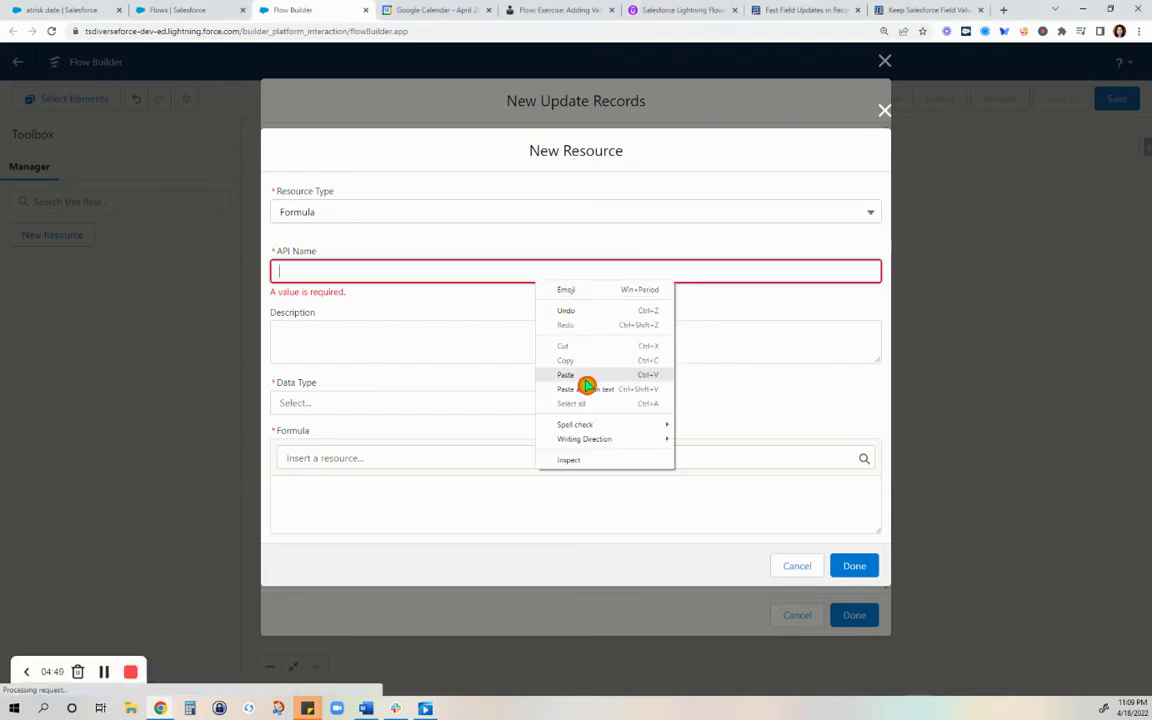
pyautogui.click(580, 375)
# Step: Describe the formula resource as "Enter Date Today When Member is At Risk" and set its data type to Date
pyautogui.click(562, 343)
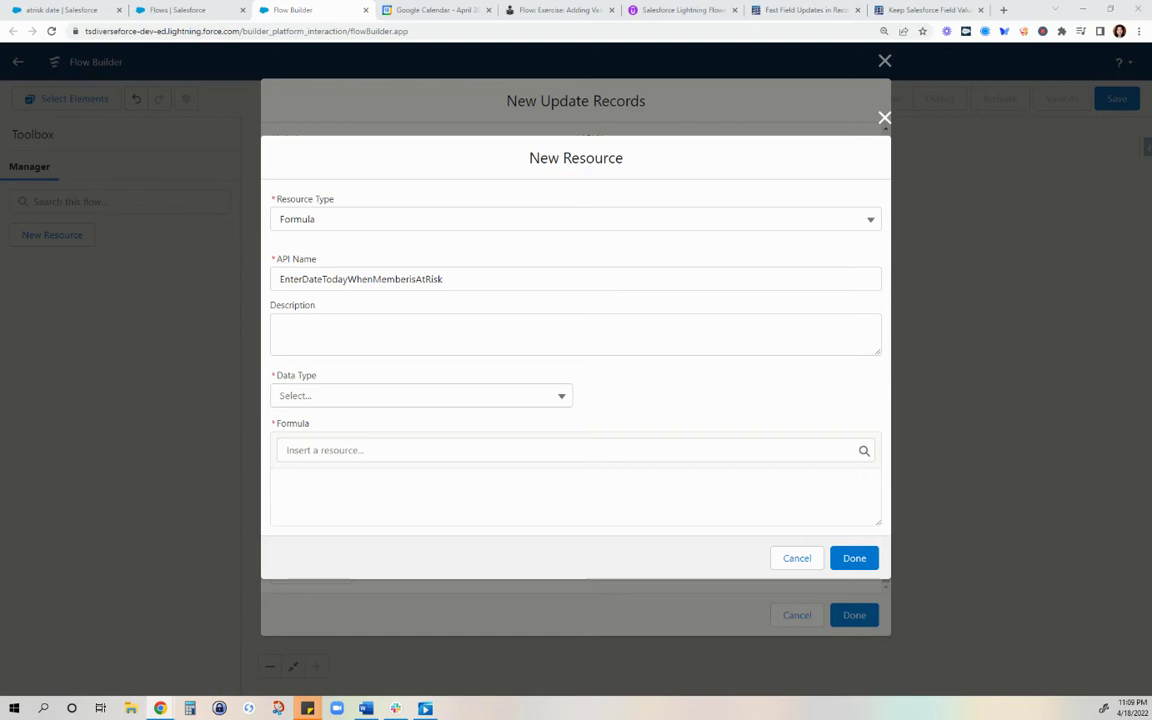
pyautogui.rightClick(366, 327)
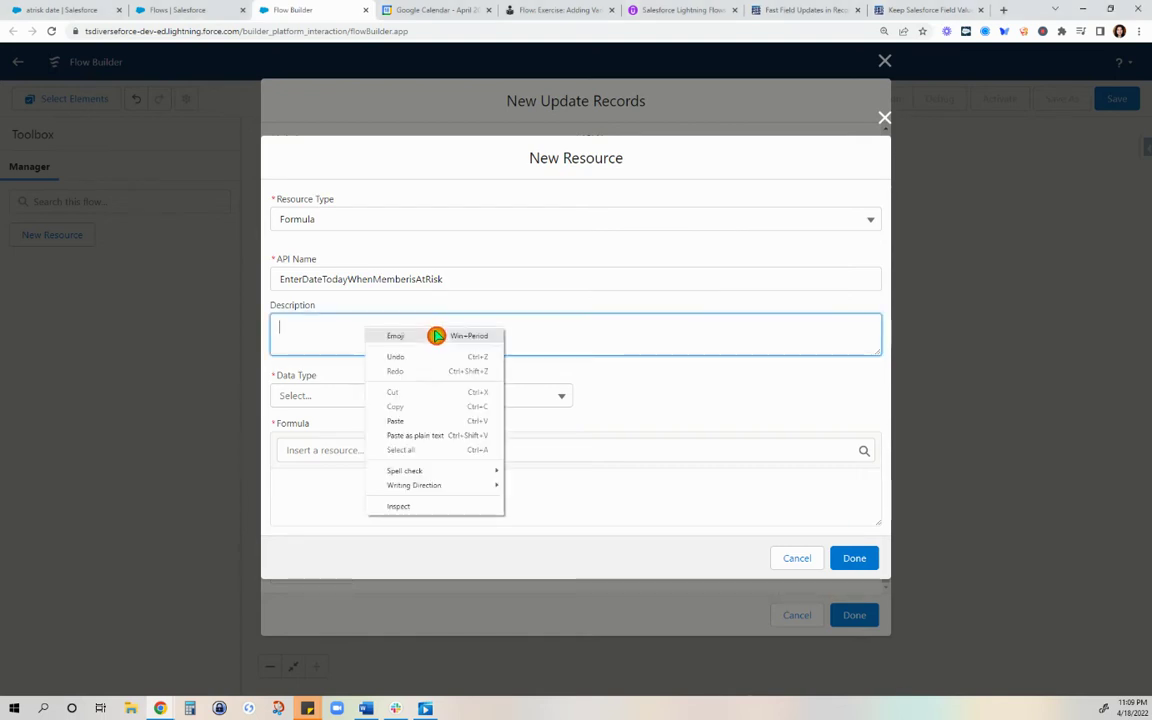
pyautogui.click(429, 420)
pyautogui.click(427, 402)
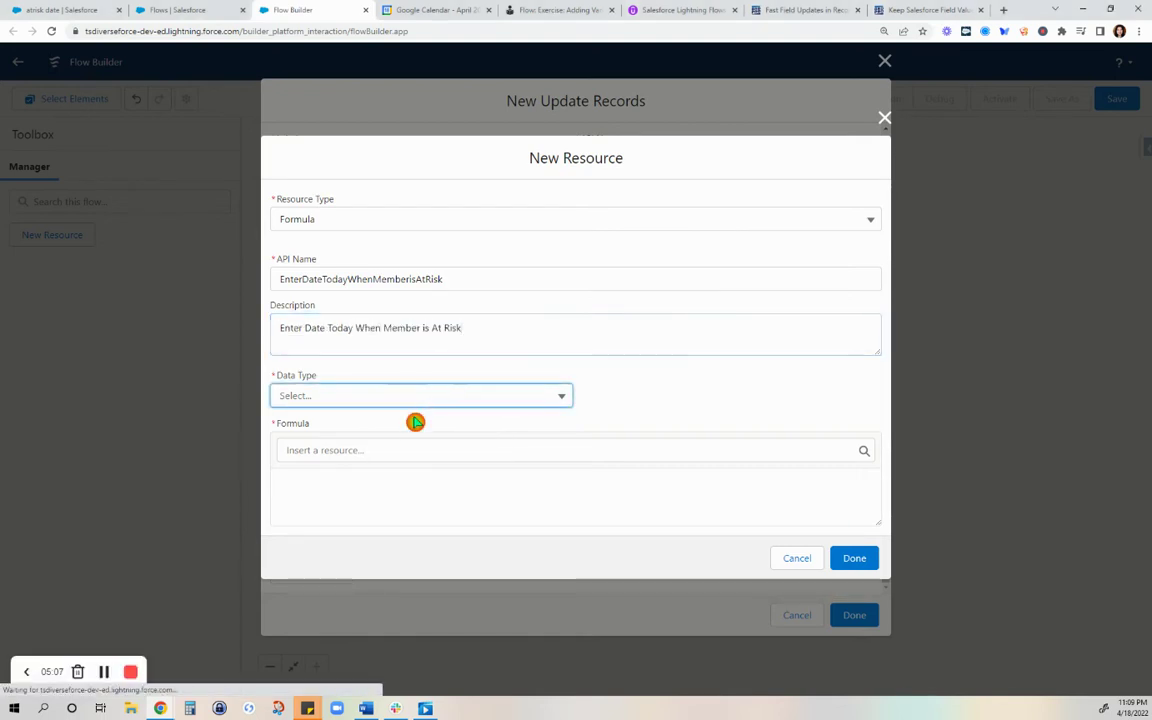
pyautogui.click(331, 532)
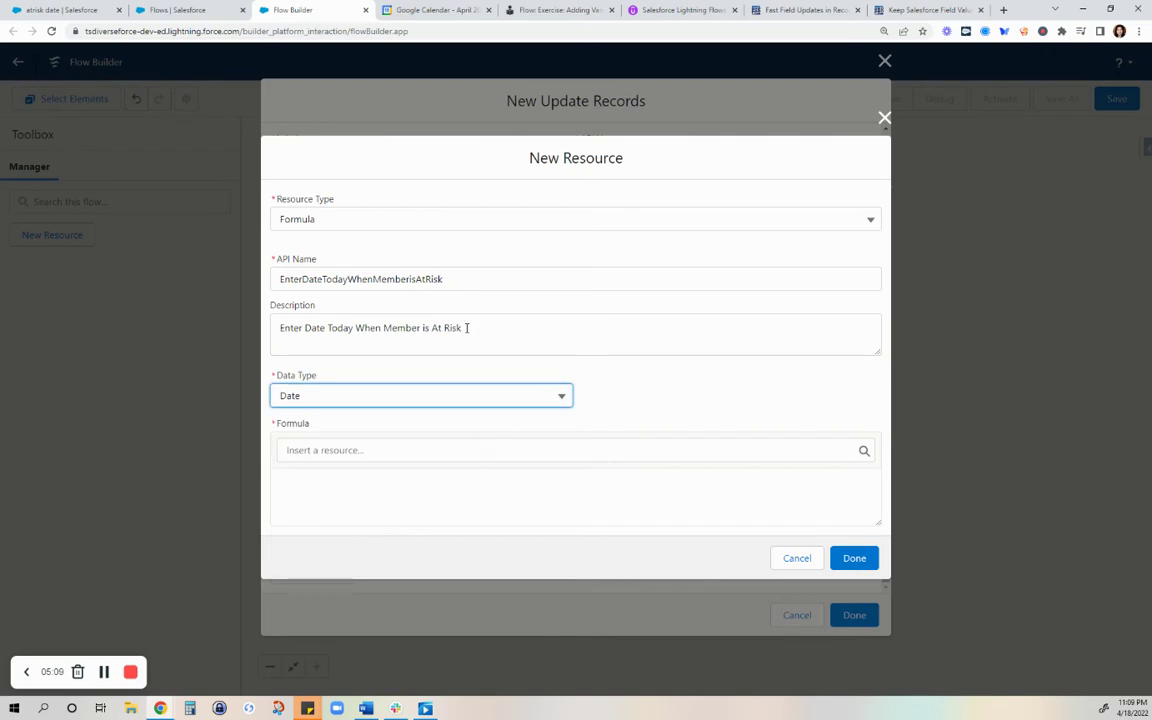
# Step: Rewrite the formula description as "Update the Date when Member is At Risk to "today's date" when user changes the risk status to At Risk."
pyautogui.moveTo(465, 328); pyautogui.dragTo(242, 331)
pyautogui.hotkey('ctrl', 'c')
pyautogui.press('BackSpace')
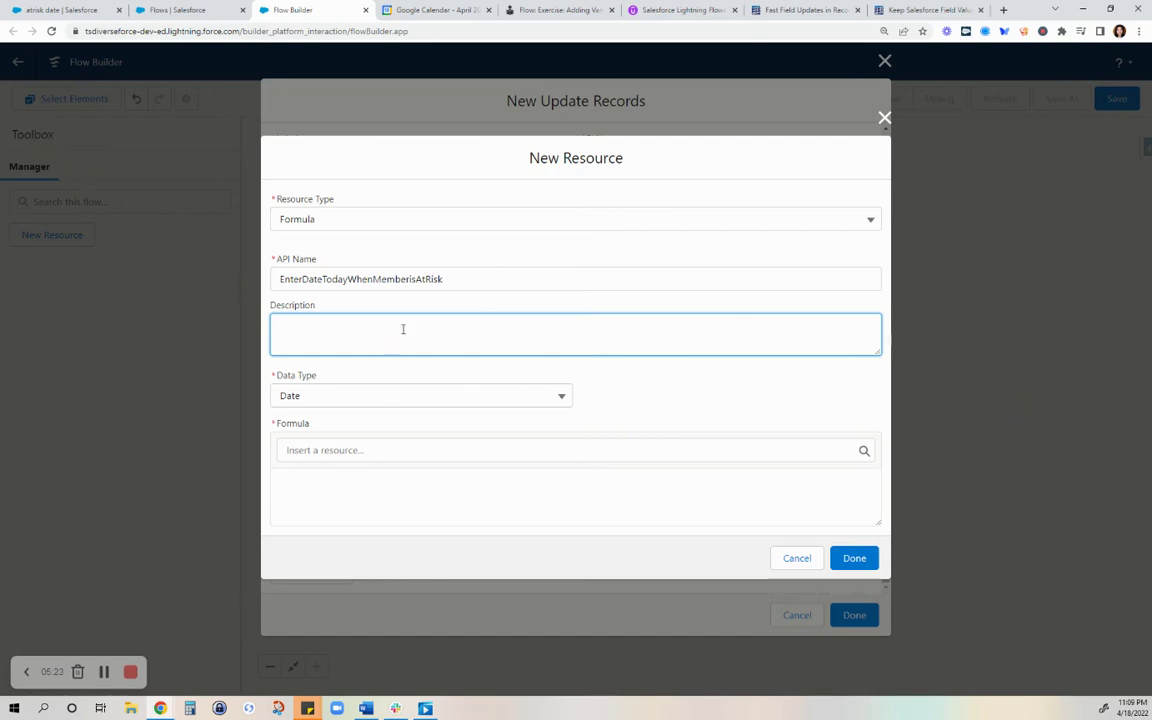
pyautogui.write('Update the Dtate')
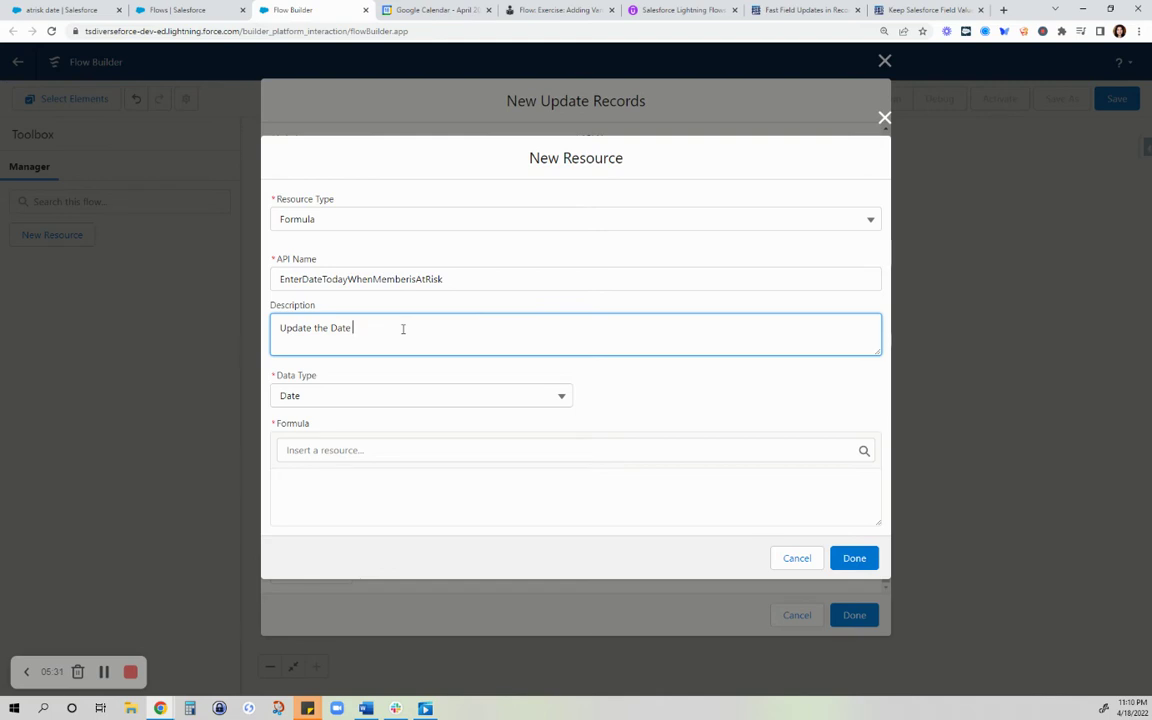
pyautogui.write("when Member is AT Risk to today's date")
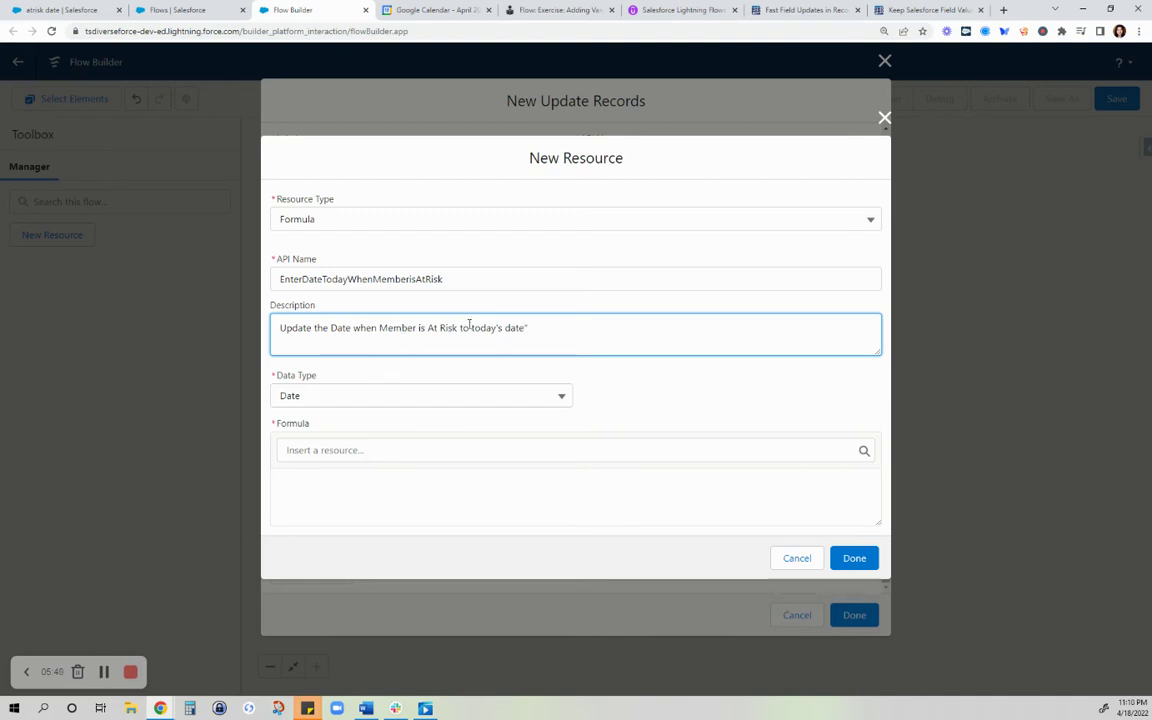
pyautogui.write('"')
pyautogui.click(572, 328)
pyautogui.write('when user ch')
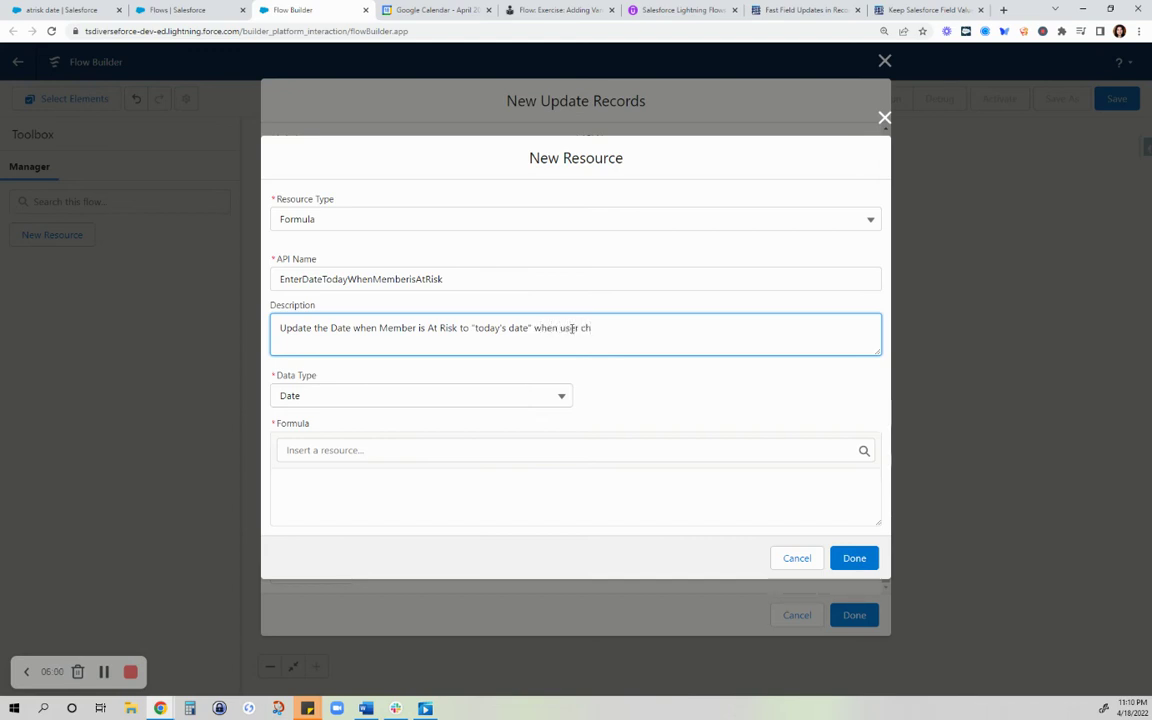
pyautogui.write('anges the riskk status t')
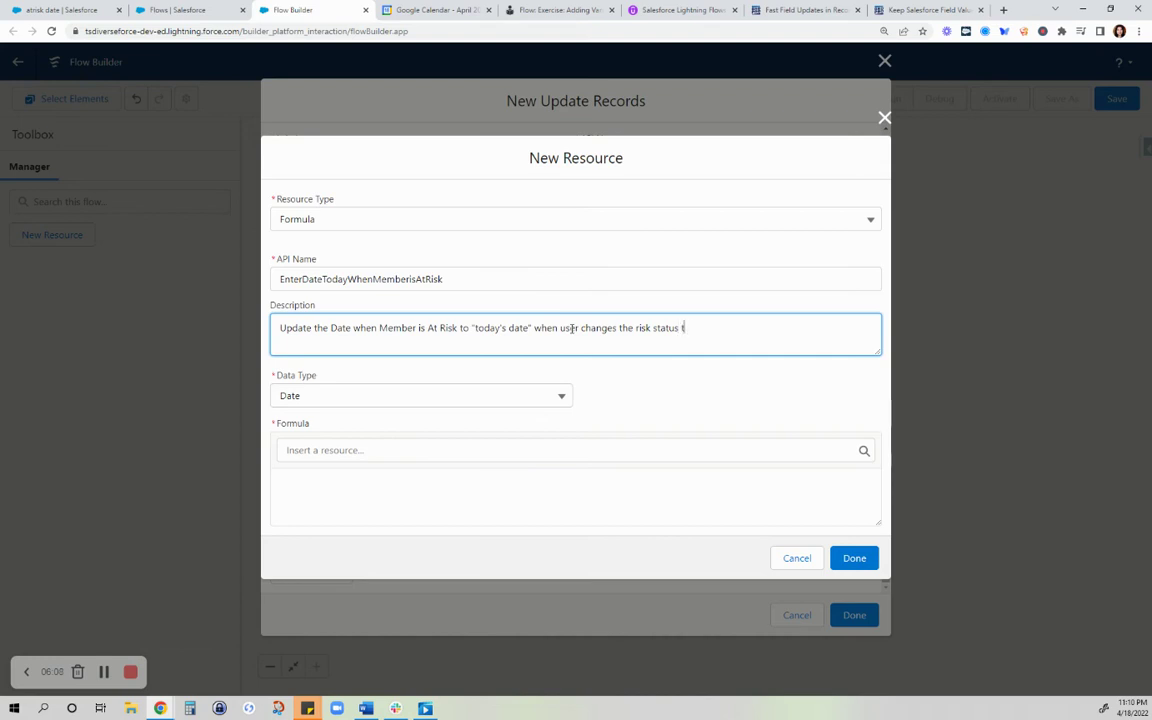
pyautogui.write('o At Risk.')
# Step: Enter TODAY () as the formula and complete the update element with this resource as the date field's value
pyautogui.click(339, 451)
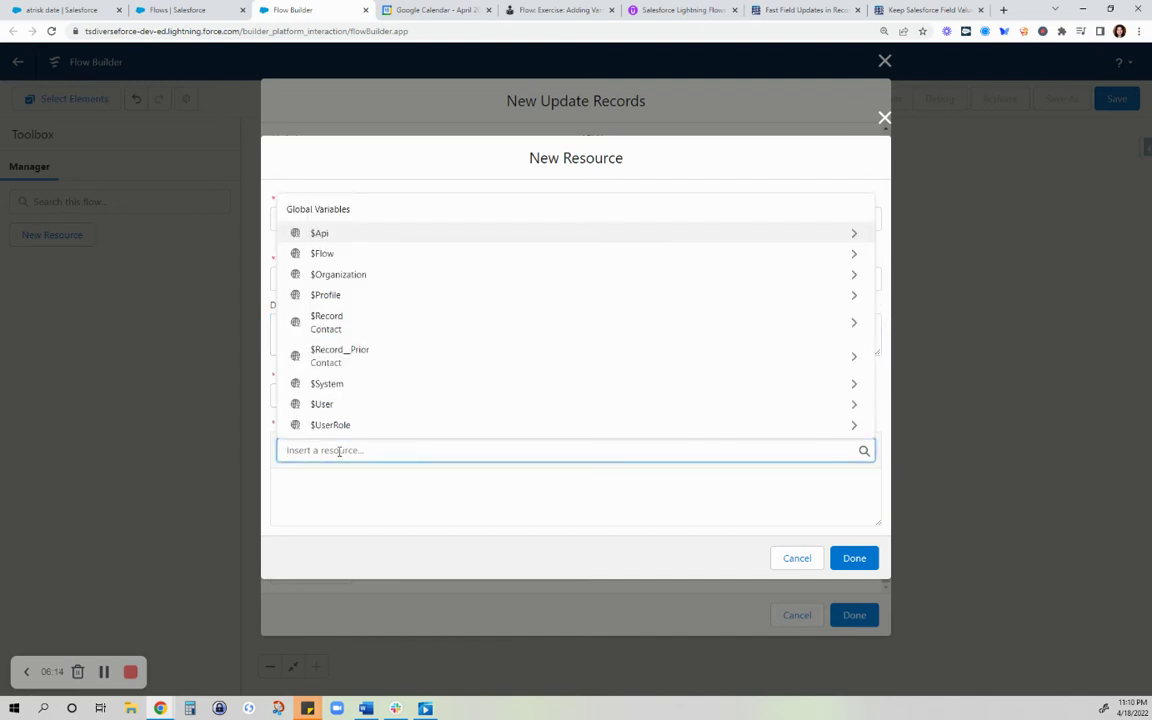
pyautogui.click(338, 504)
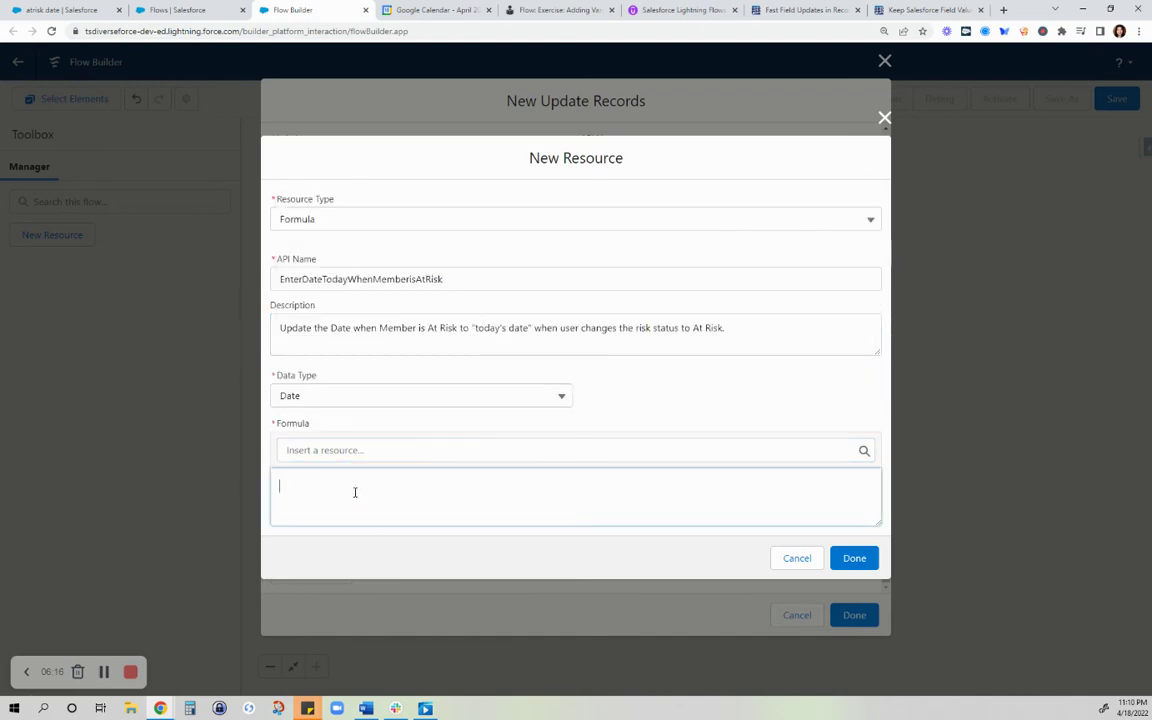
pyautogui.write('TODAY ()')
pyautogui.click(841, 564)
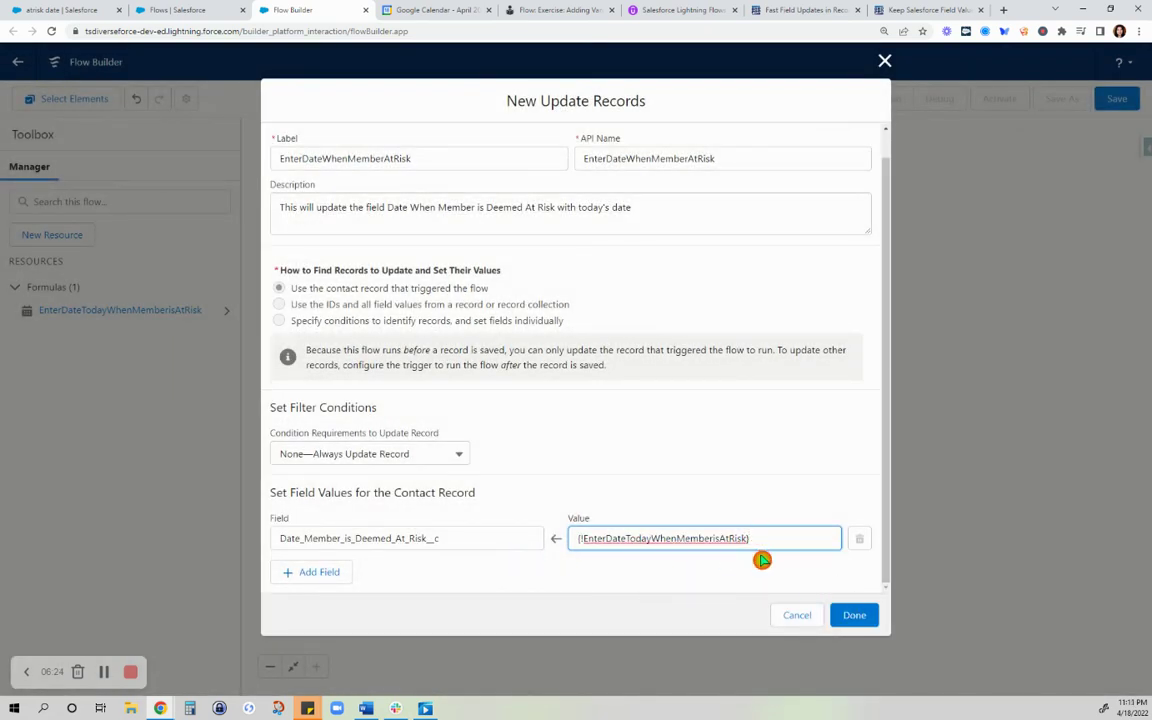
pyautogui.click(863, 618)
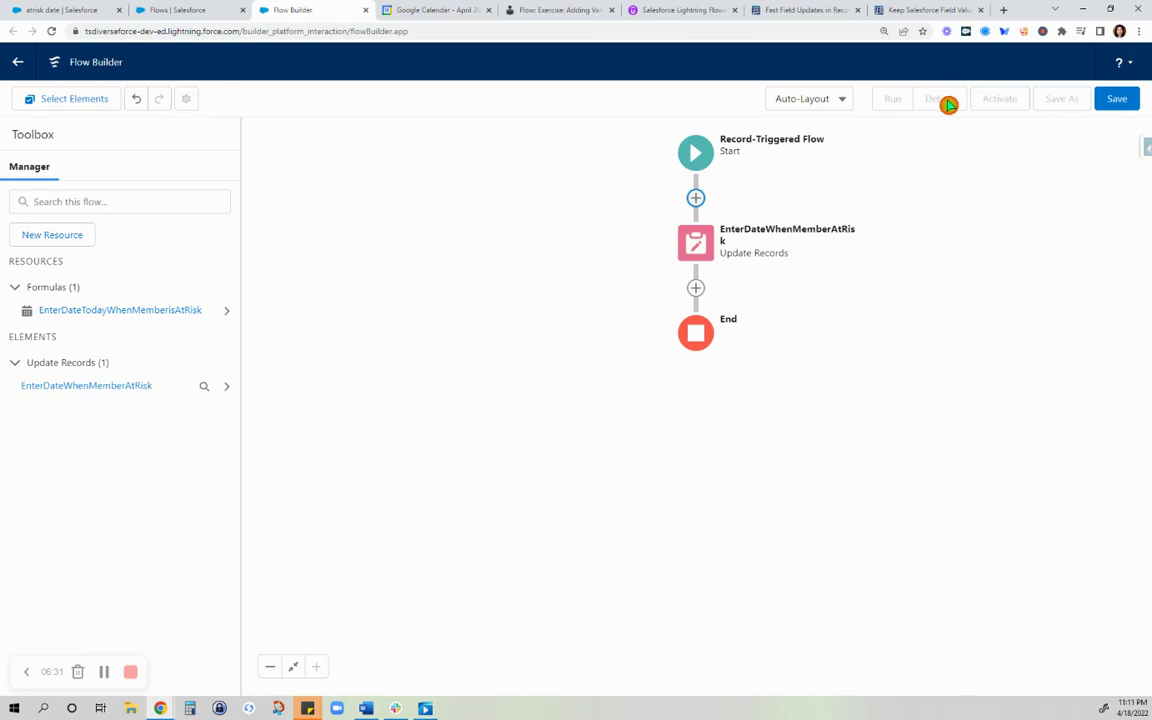
# Step: Start saving the flow, with "Enter Date Today When Member is At Risk" as its label and the matching API name
pyautogui.click(1120, 104)
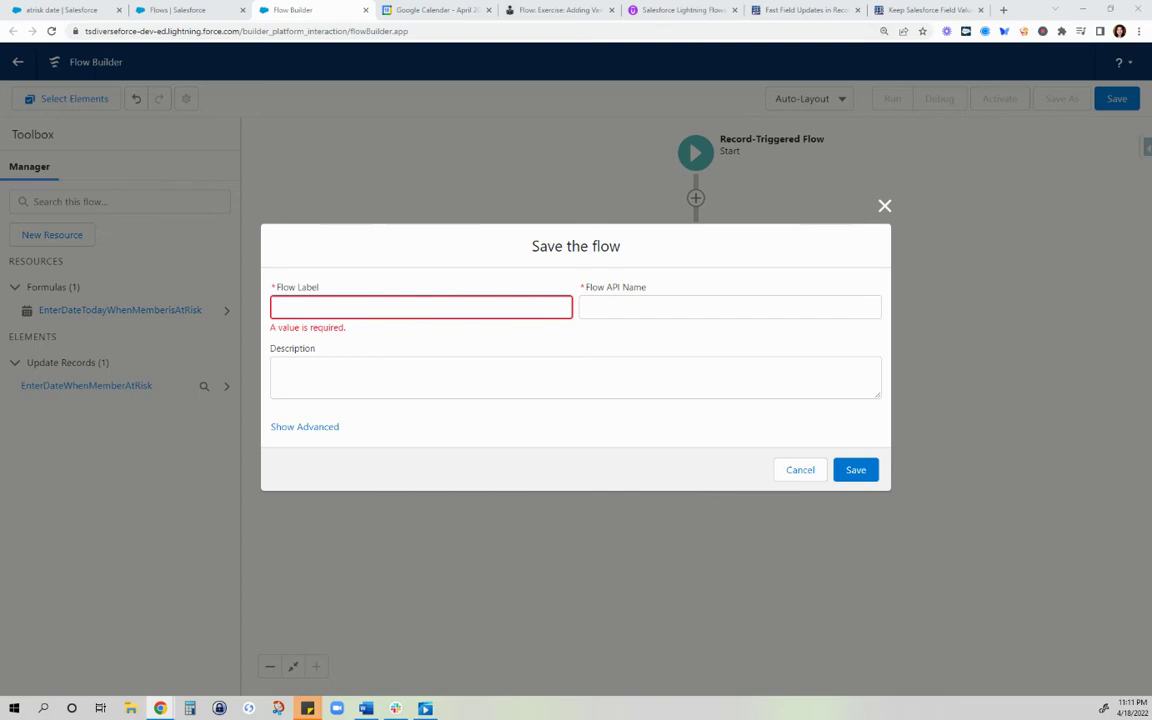
pyautogui.click(458, 309)
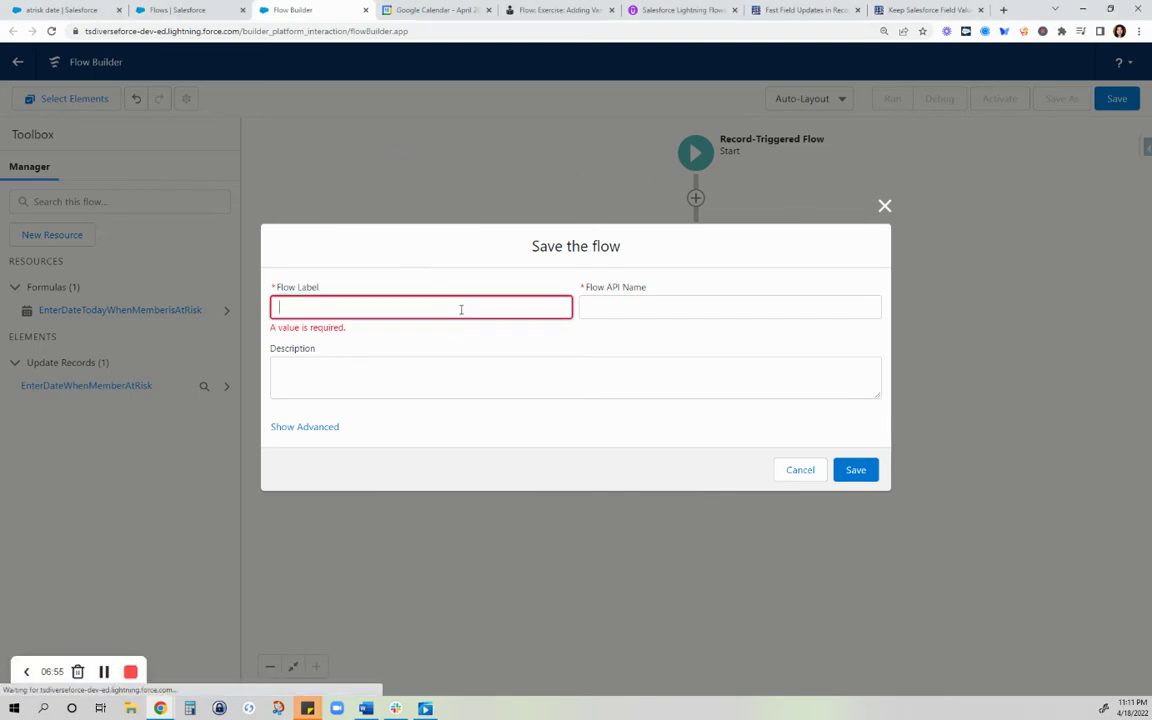
pyautogui.rightClick(461, 310)
pyautogui.click(497, 408)
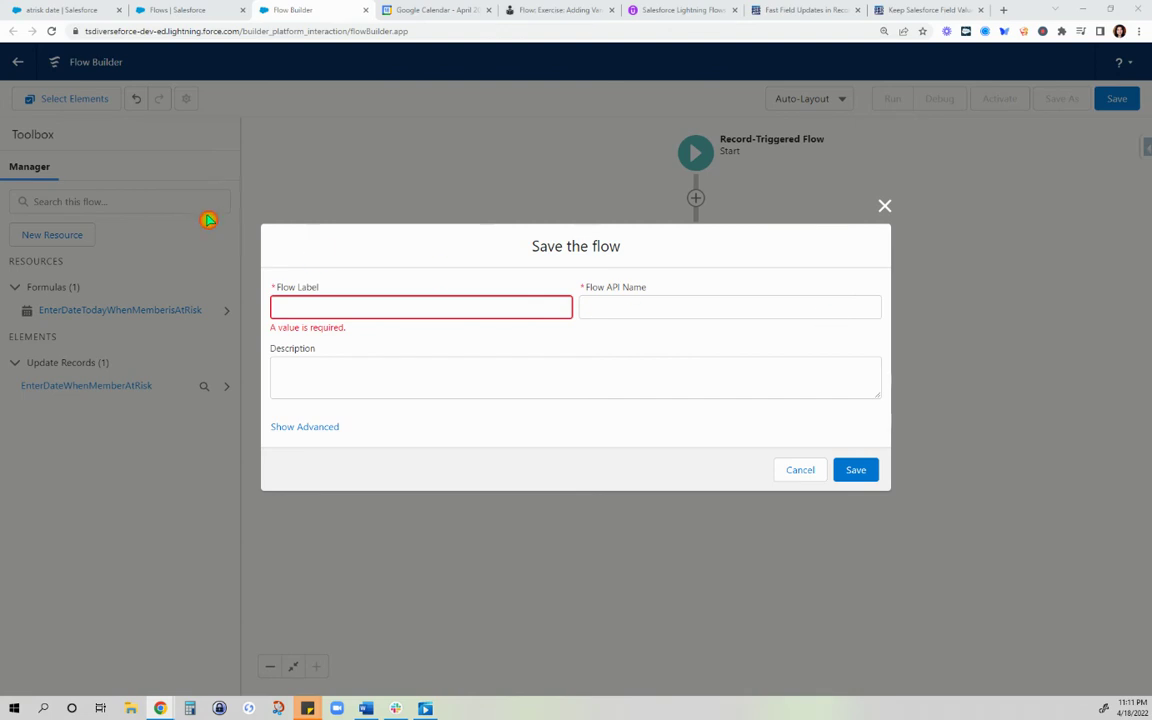
pyautogui.rightClick(317, 306)
pyautogui.click(377, 396)
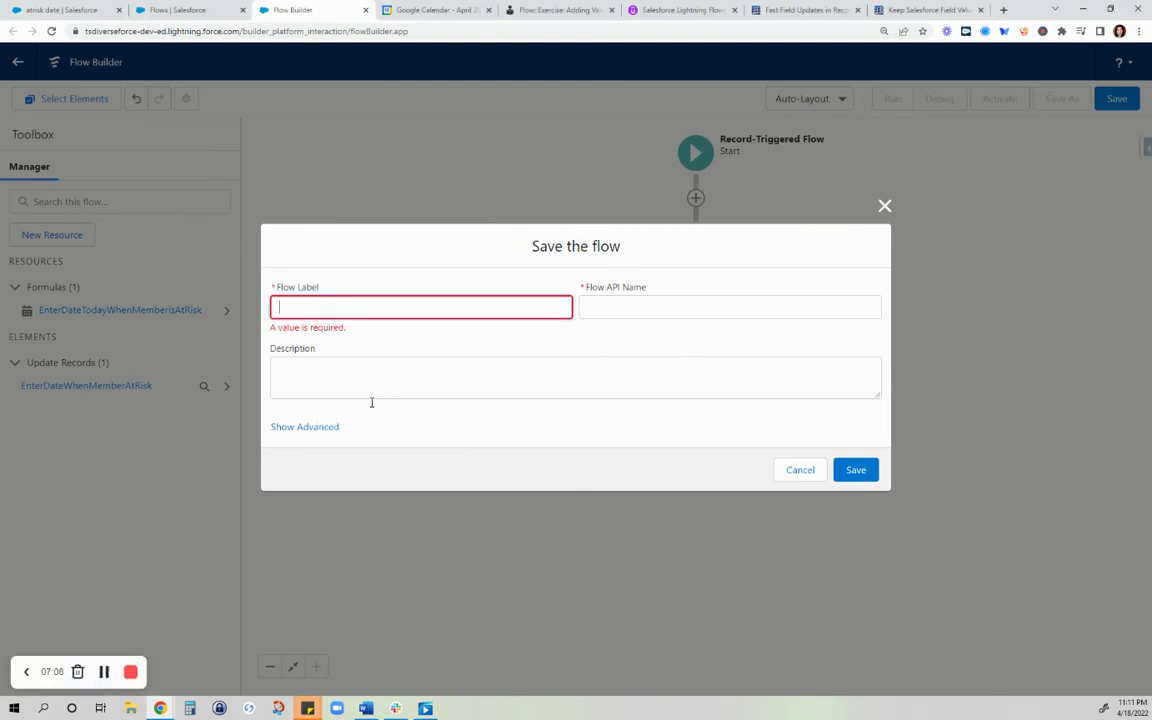
pyautogui.press('Tab')
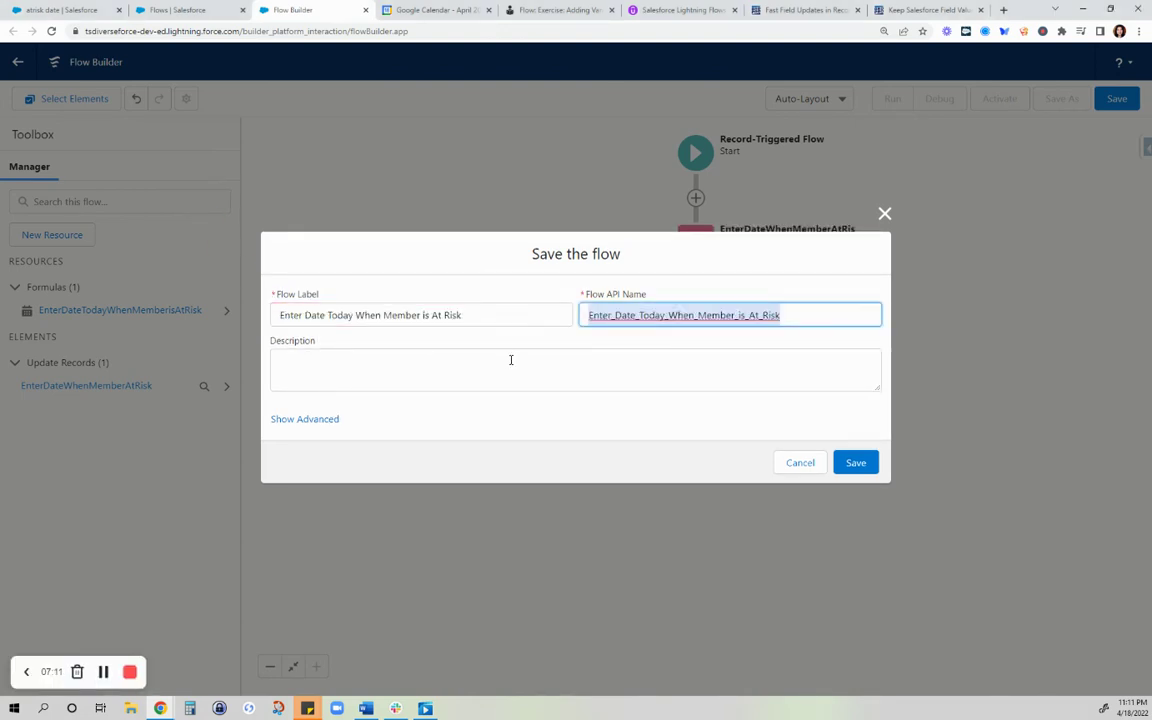
# Step: Describe the flow as "When Member is Deemed "At Risk," Date is automatically entered." and save it
pyautogui.click(494, 355)
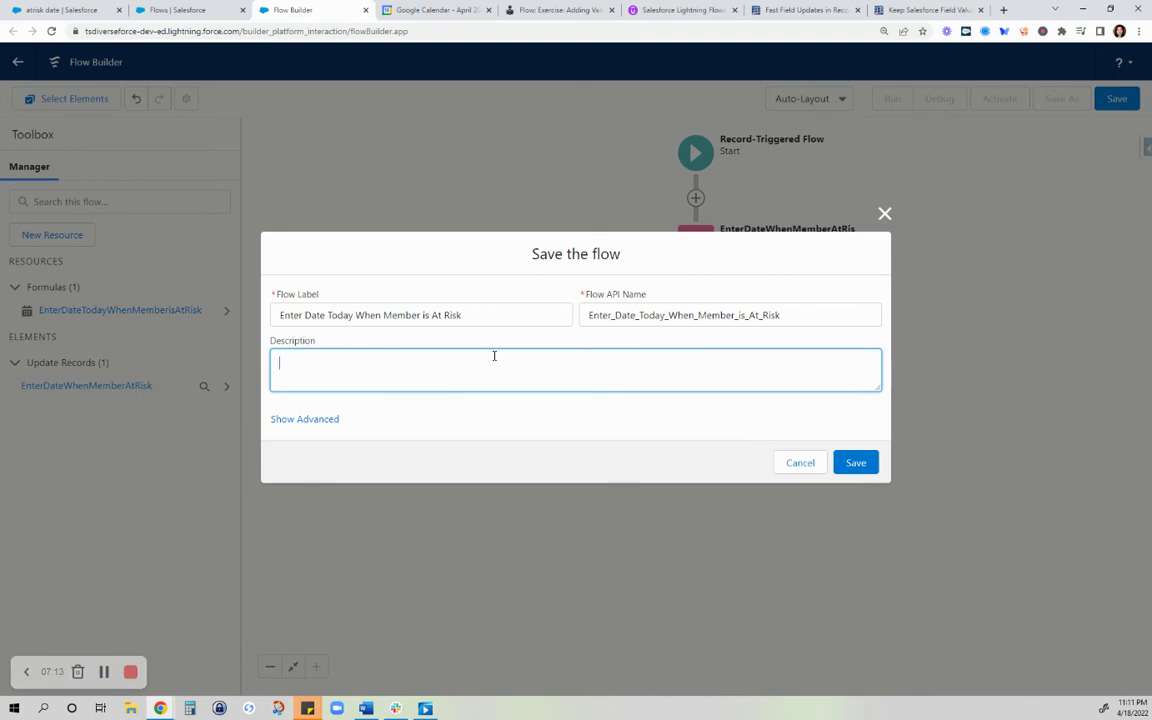
pyautogui.click(498, 349)
pyautogui.write('When Member is Deemed "At Risk," Date is automatically entered.')
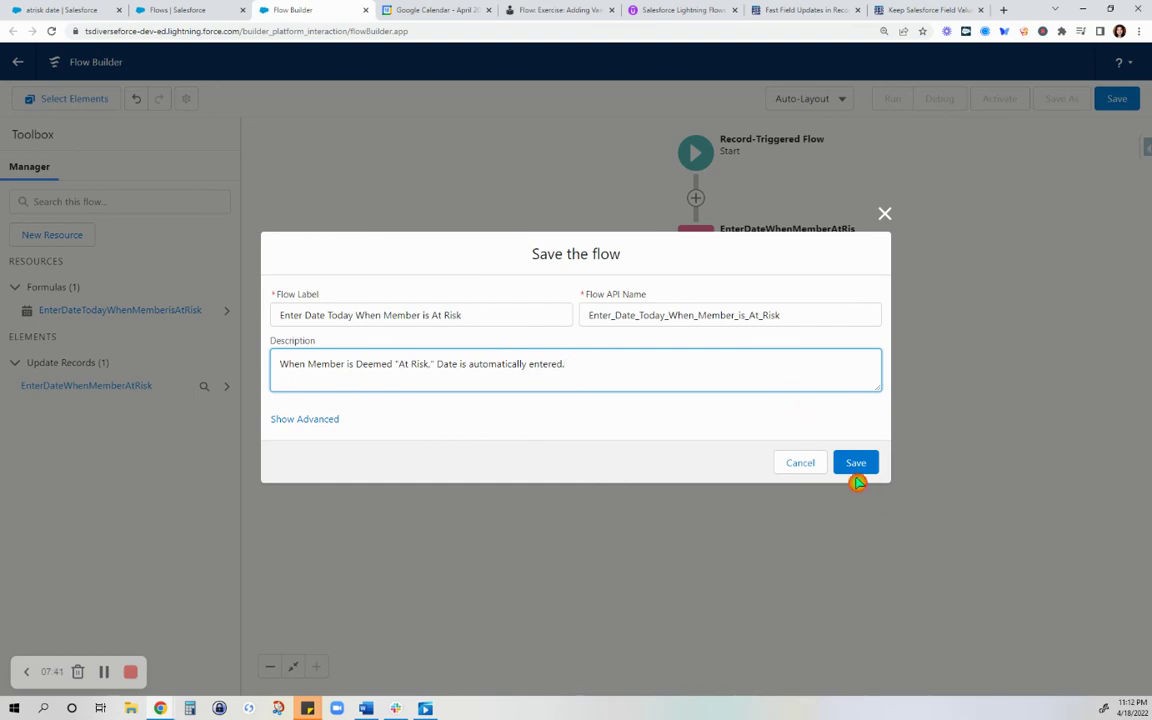
pyautogui.click(846, 462)
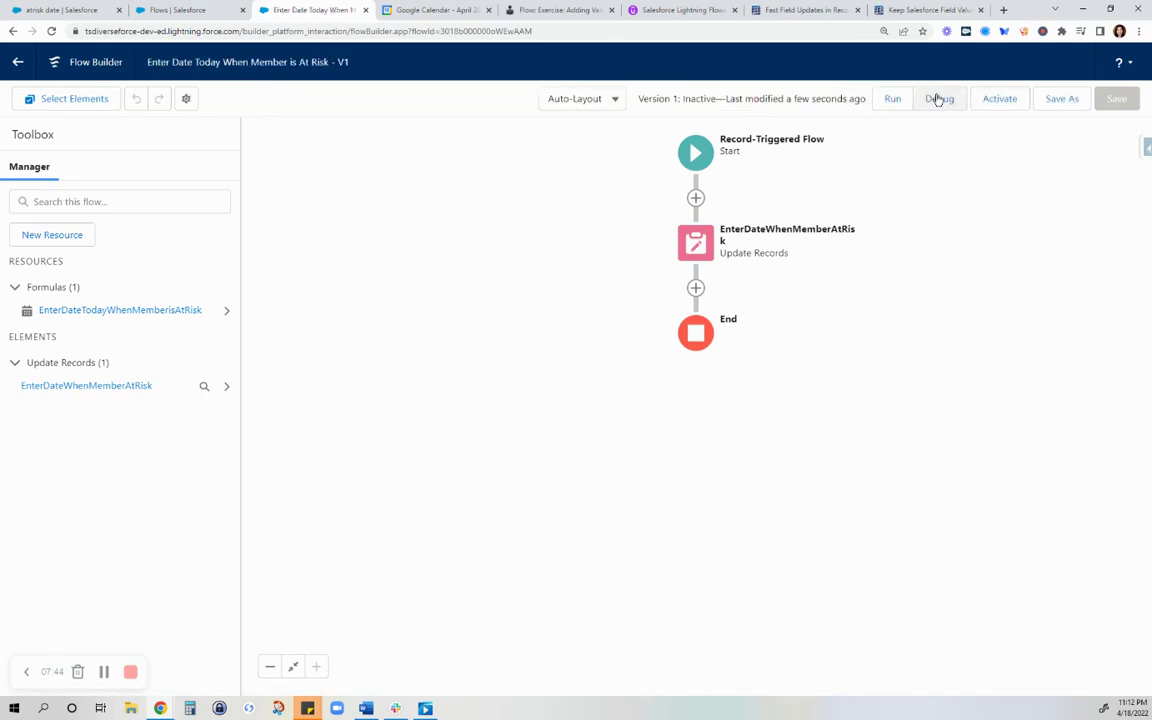
# Step: Run a debug of the flow on the "atrisk date" contact with its Risk Status changed to At Risk
pyautogui.click(938, 100)
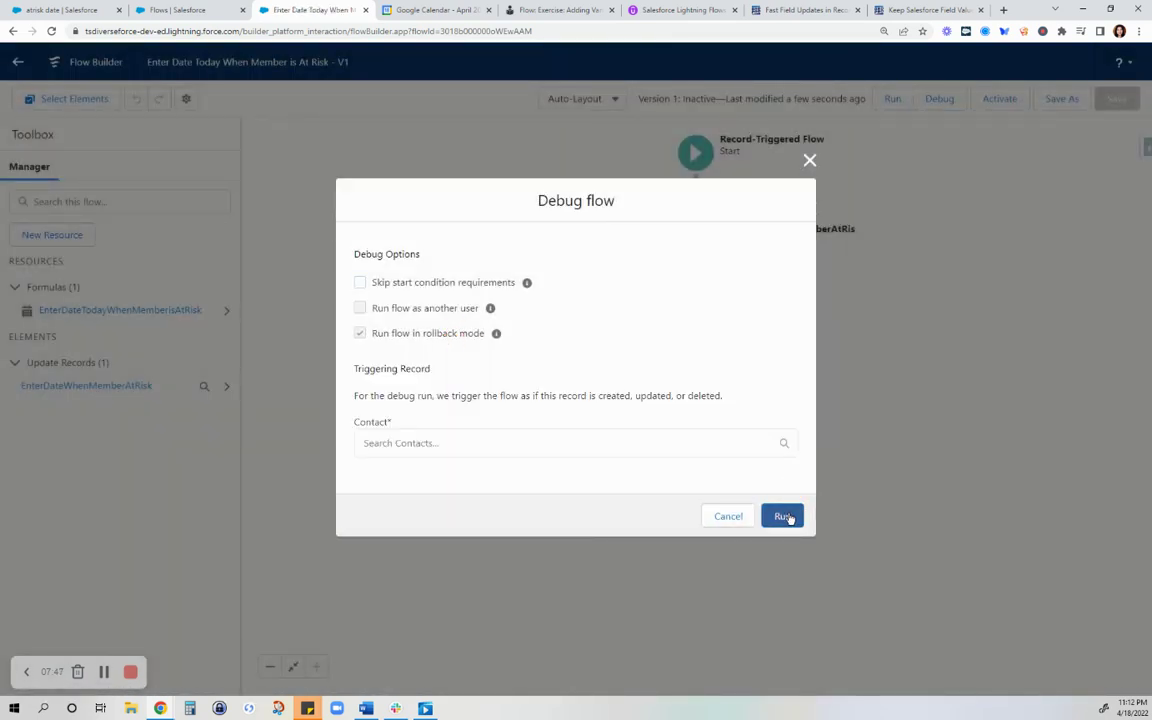
pyautogui.click(731, 444)
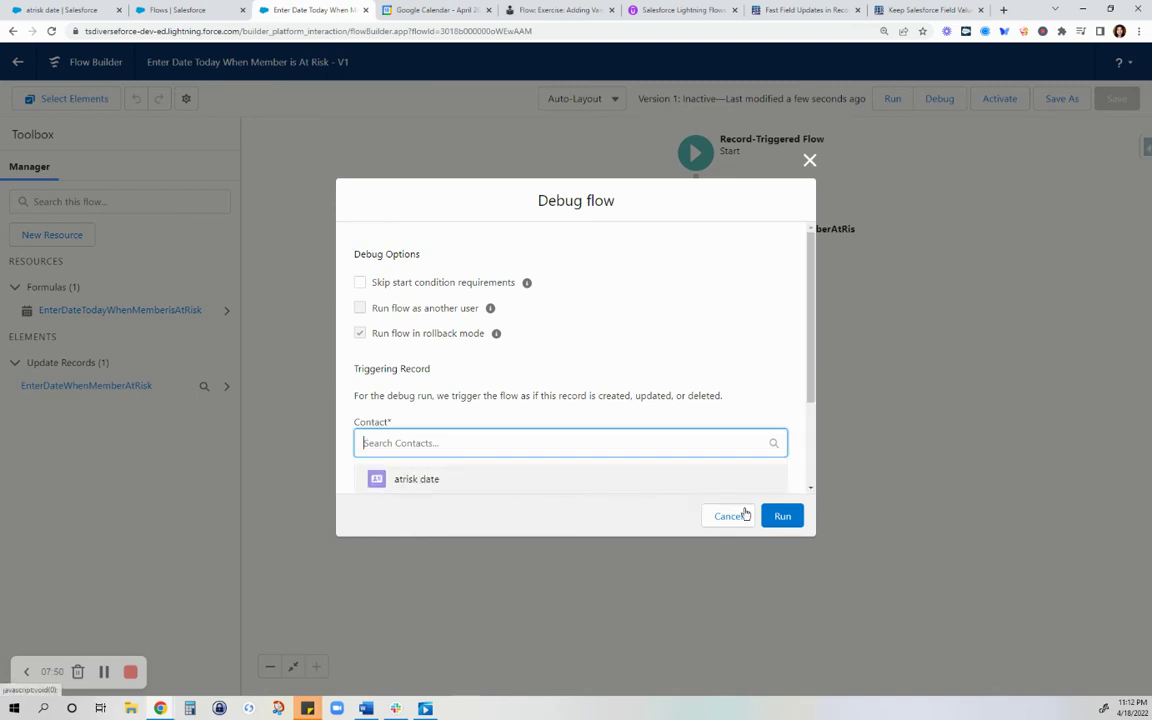
pyautogui.click(700, 477)
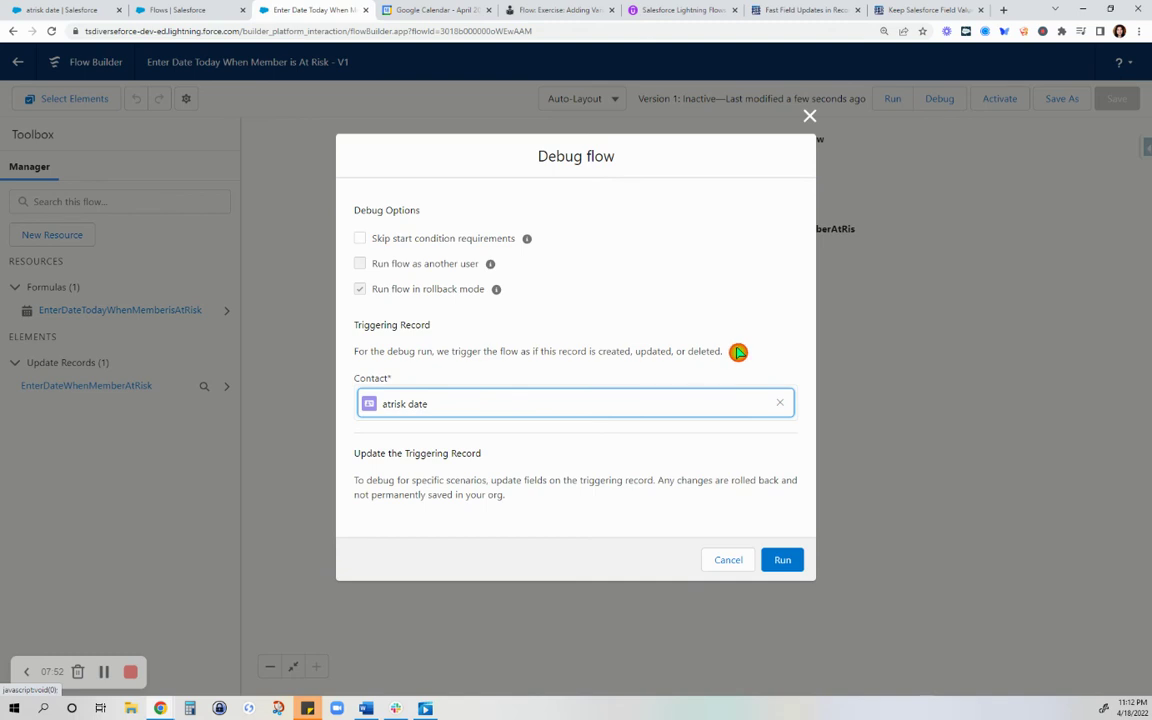
pyautogui.scroll(-3, 728, 450)
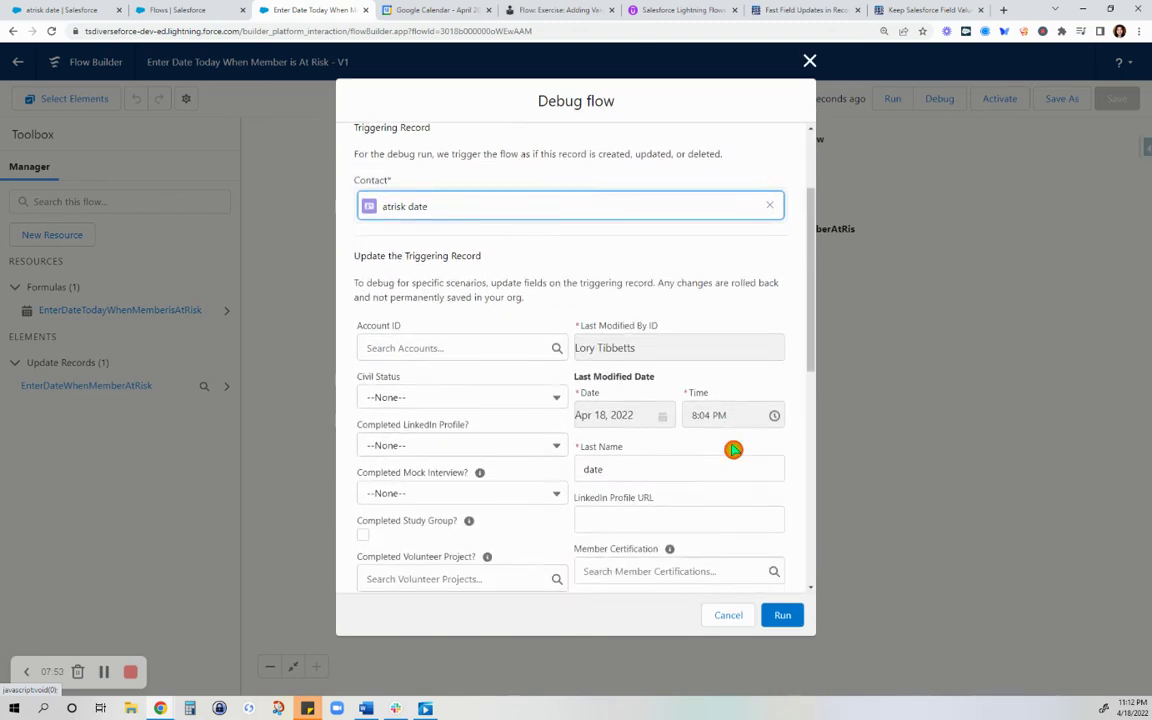
pyautogui.scroll(-3, 735, 445)
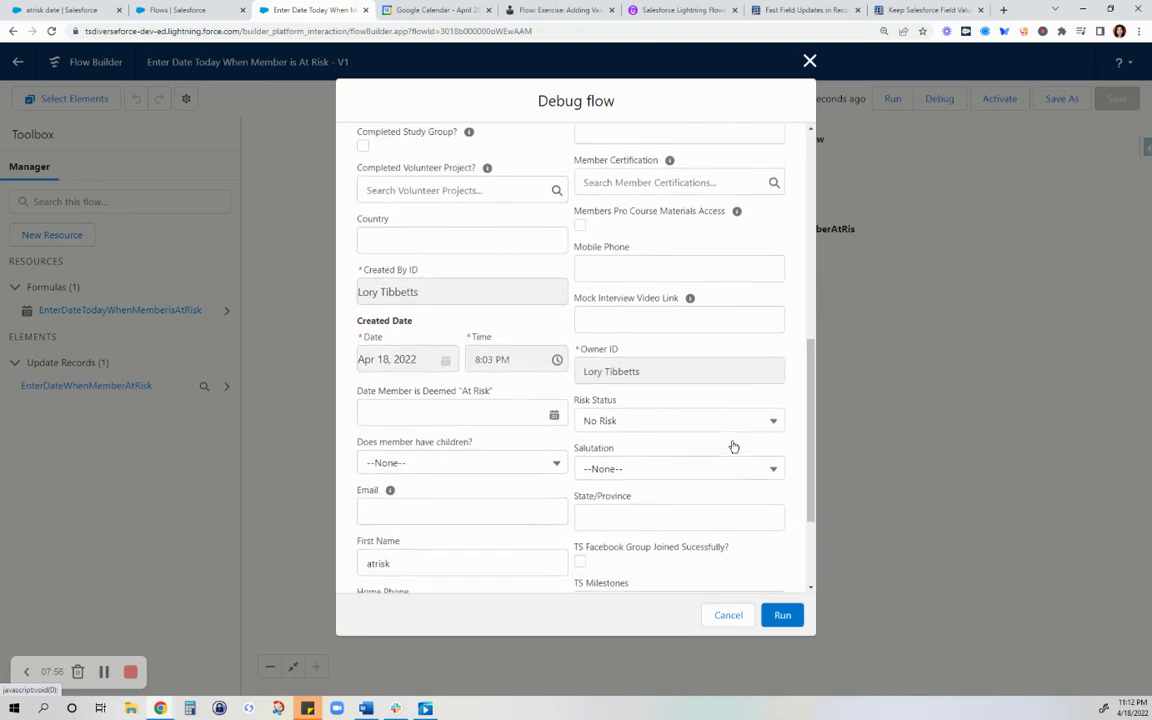
pyautogui.click(745, 413)
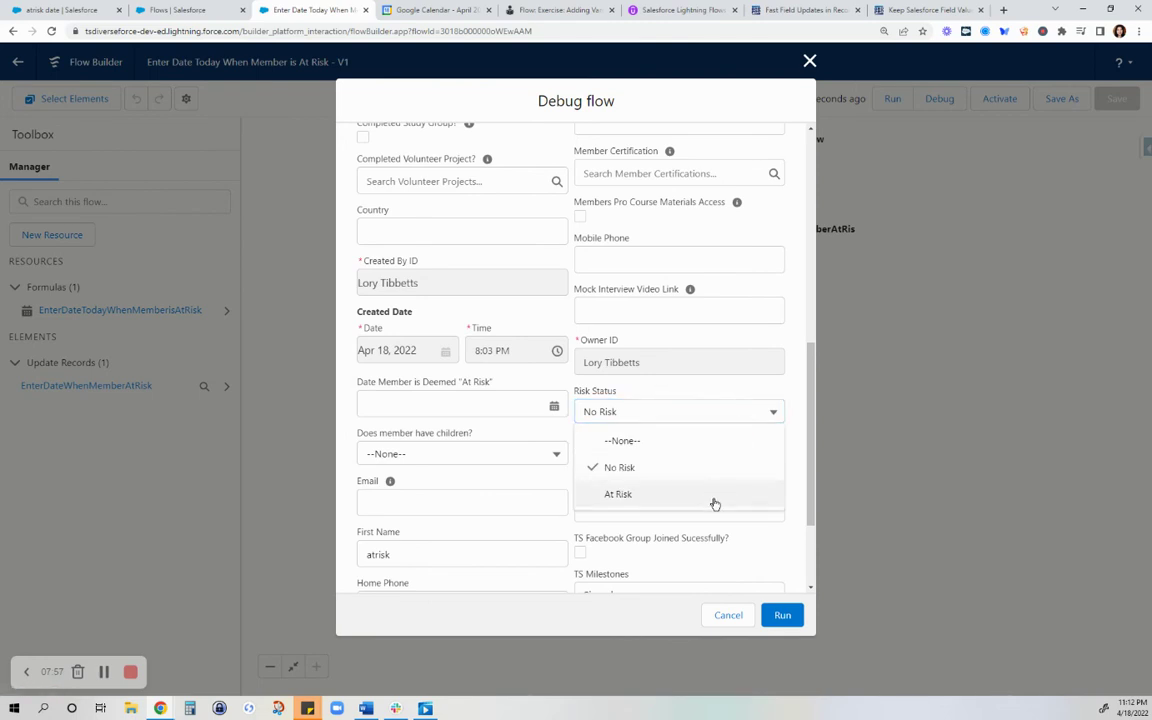
pyautogui.click(712, 492)
pyautogui.scroll(-2, 777, 537)
pyautogui.click(782, 615)
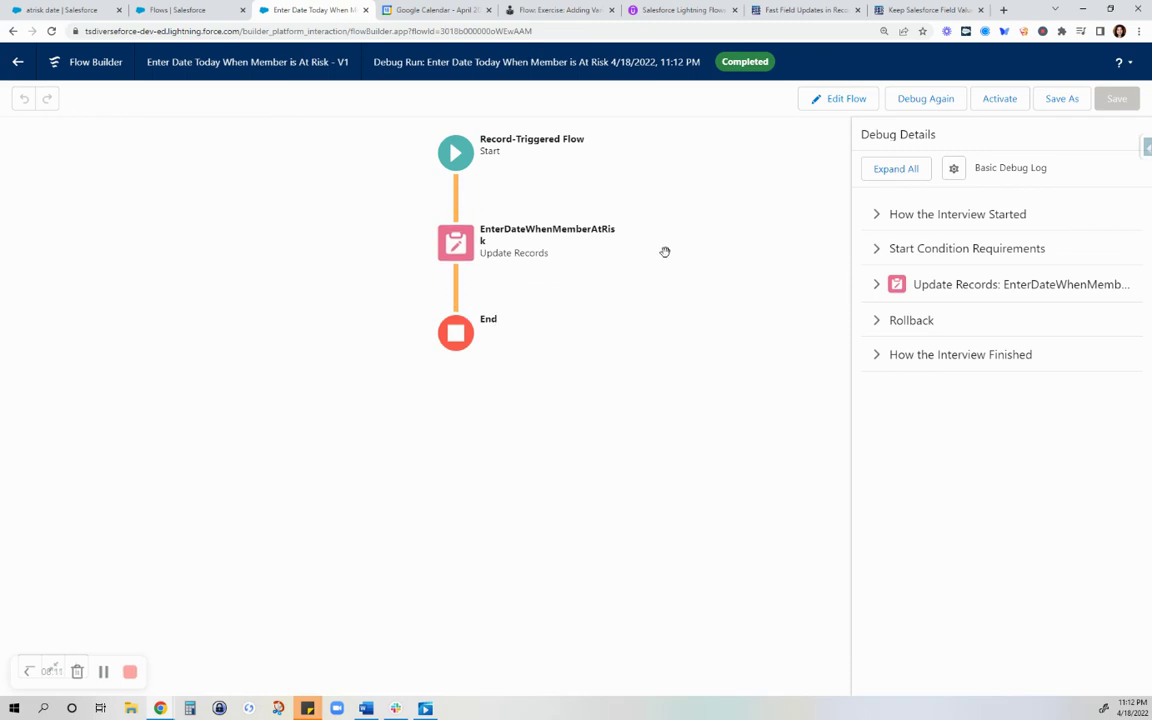
# Step: Examine the debug details for how the interview started, the start condition requirements and the record update
pyautogui.click(935, 213)
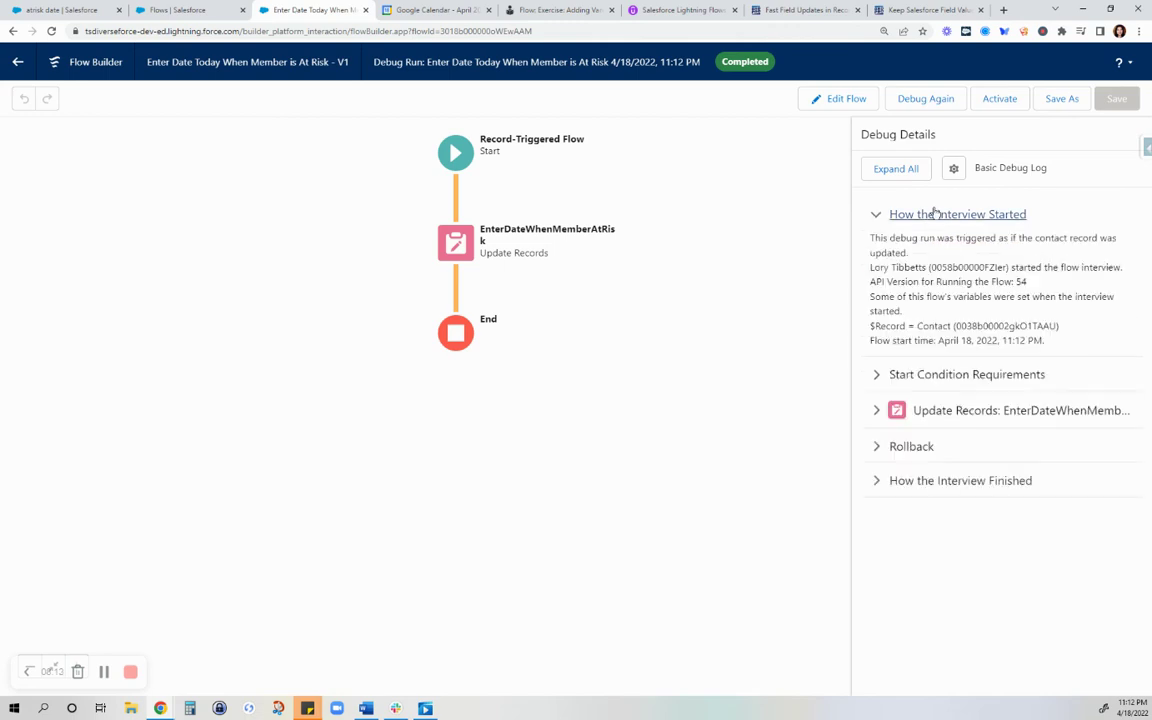
pyautogui.click(913, 376)
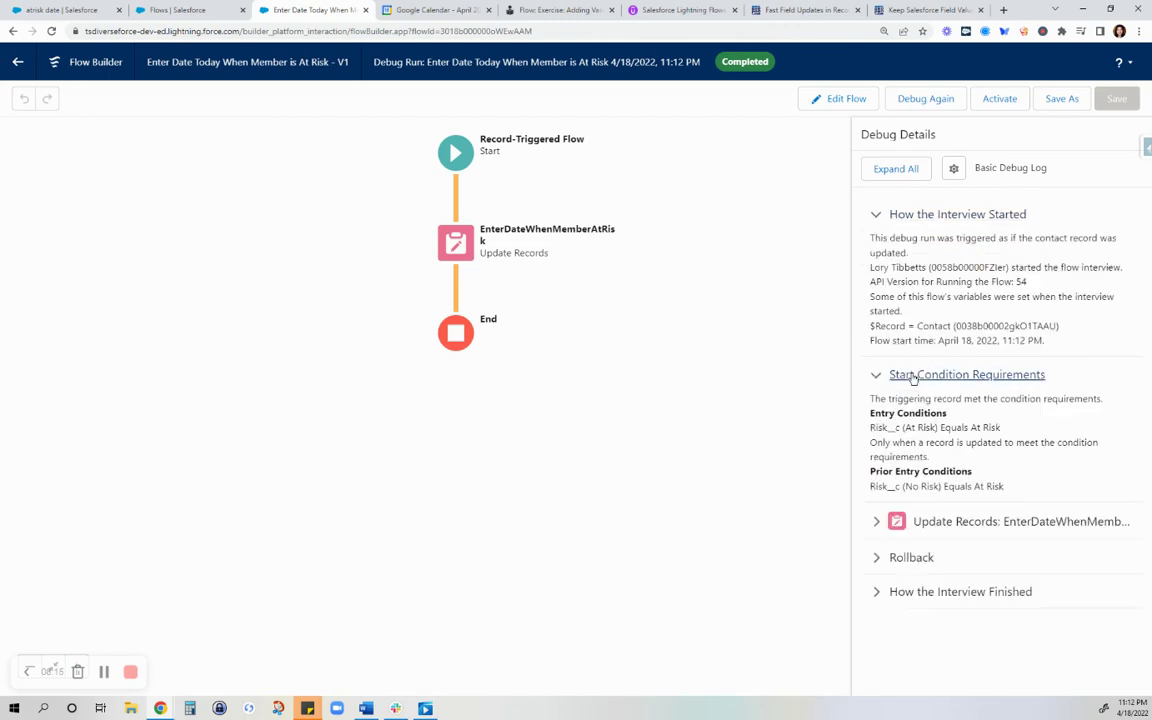
pyautogui.click(928, 524)
pyautogui.scroll(-3, 977, 580)
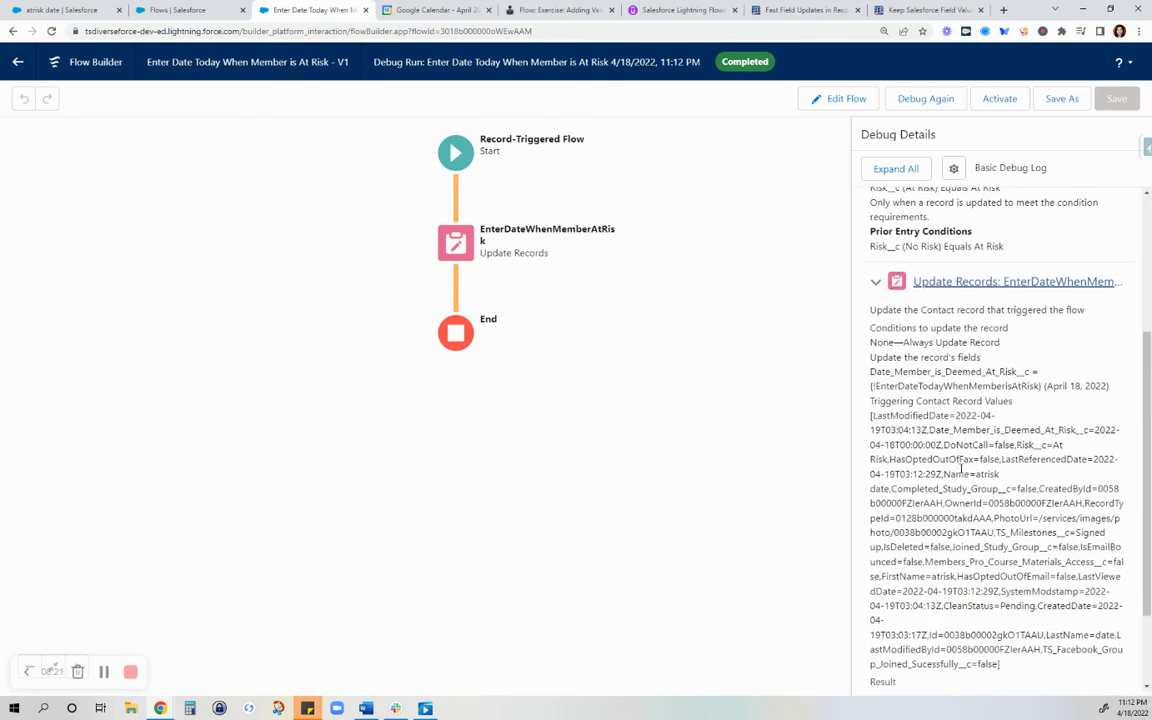
pyautogui.scroll(-2, 962, 470)
pyautogui.scroll(1, 1010, 594)
pyautogui.scroll(-1, 933, 673)
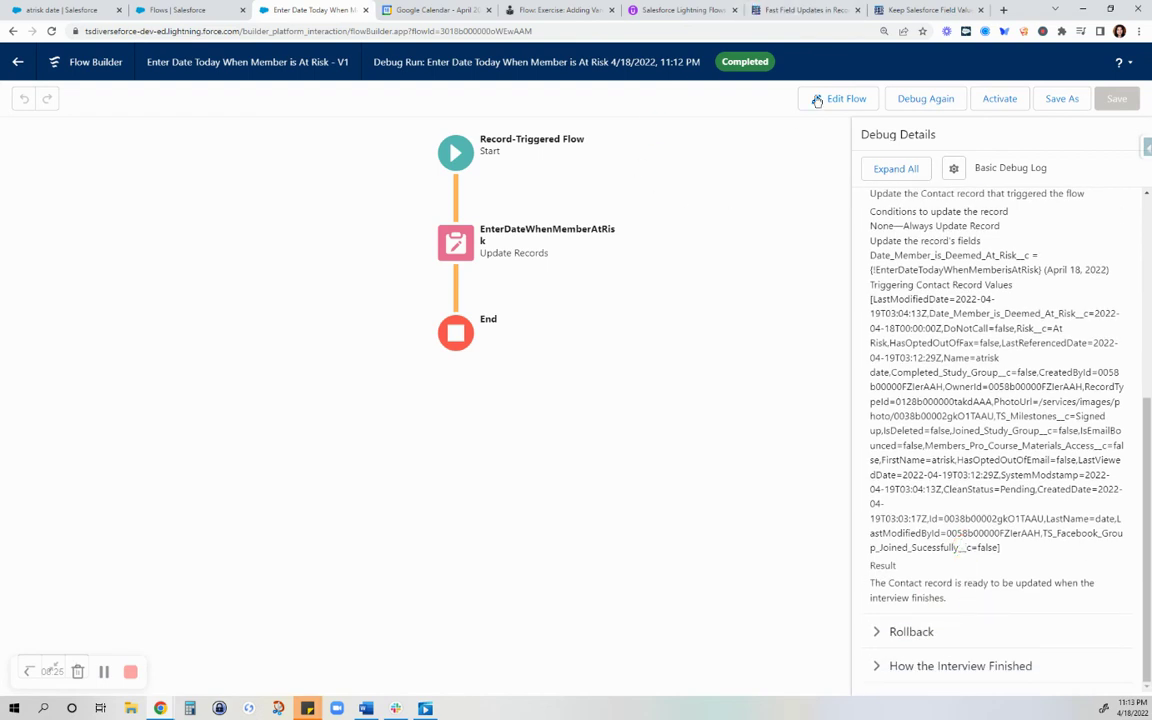
# Step: Activate the flow, then reload the "atrisk date" contact and show its details
pyautogui.click(1009, 101)
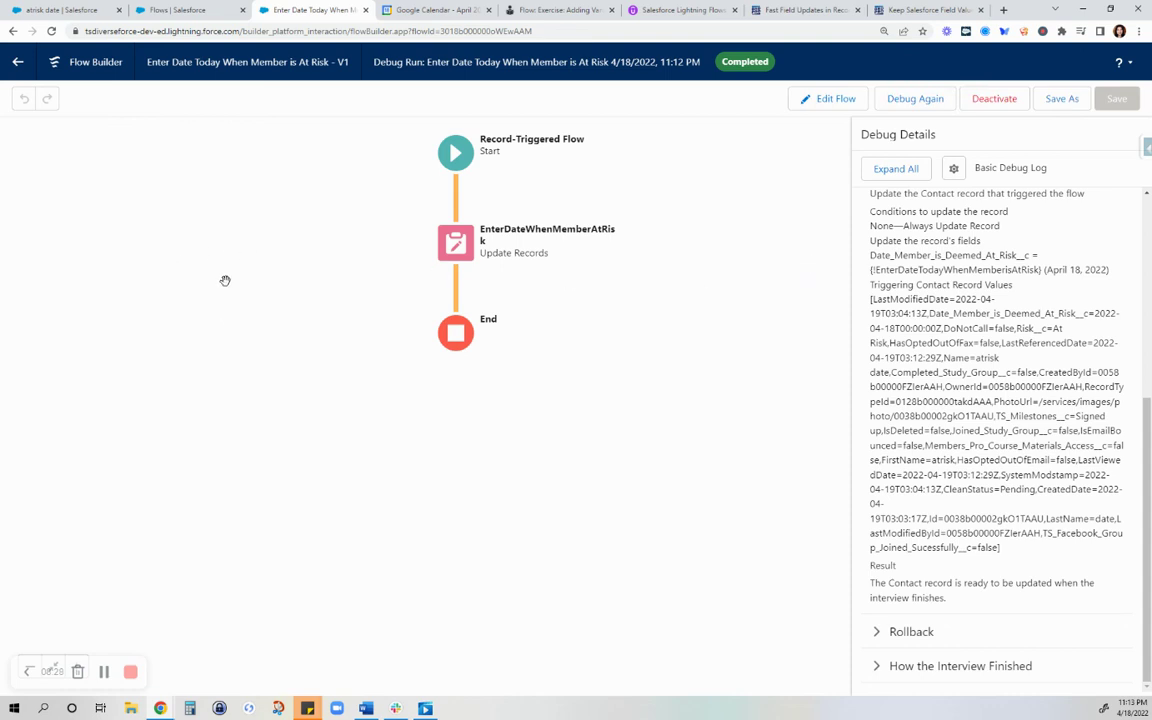
pyautogui.click(40, 14)
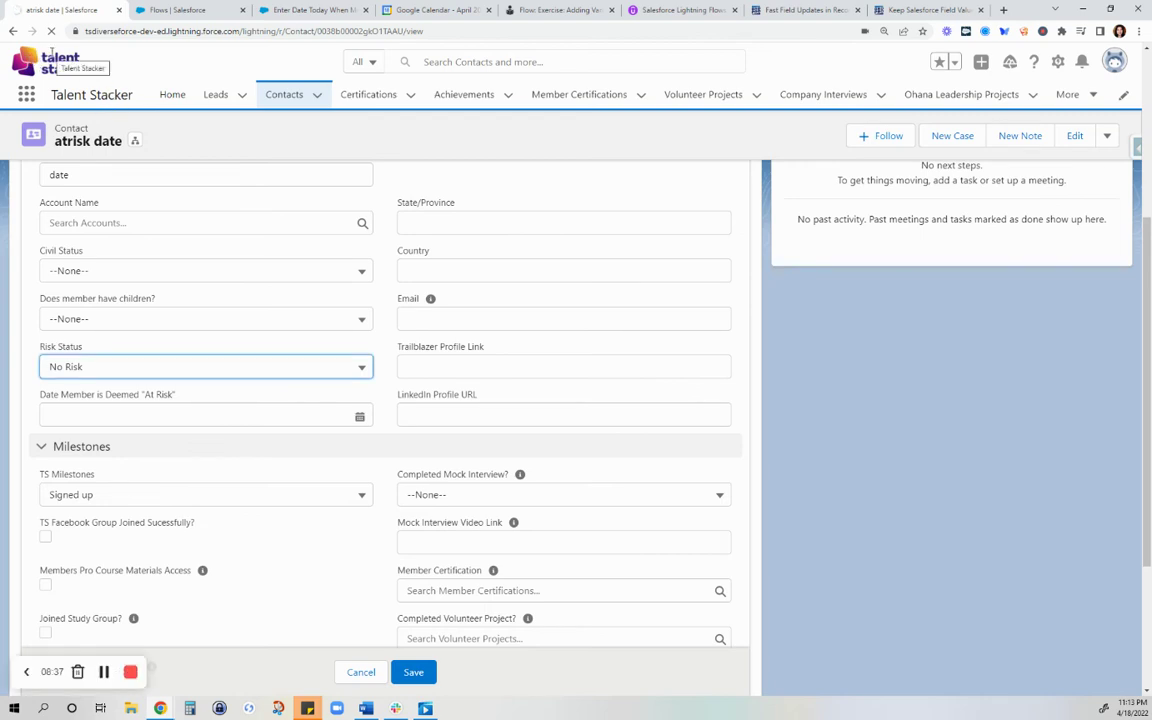
pyautogui.click(51, 57)
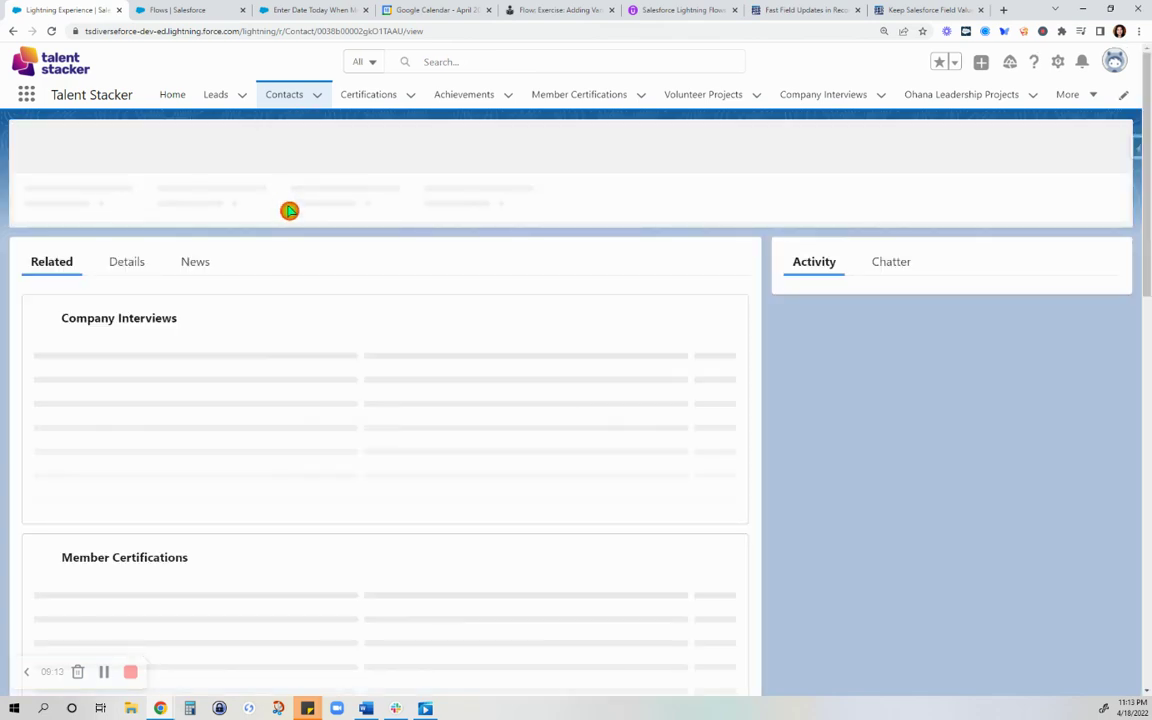
pyautogui.click(141, 257)
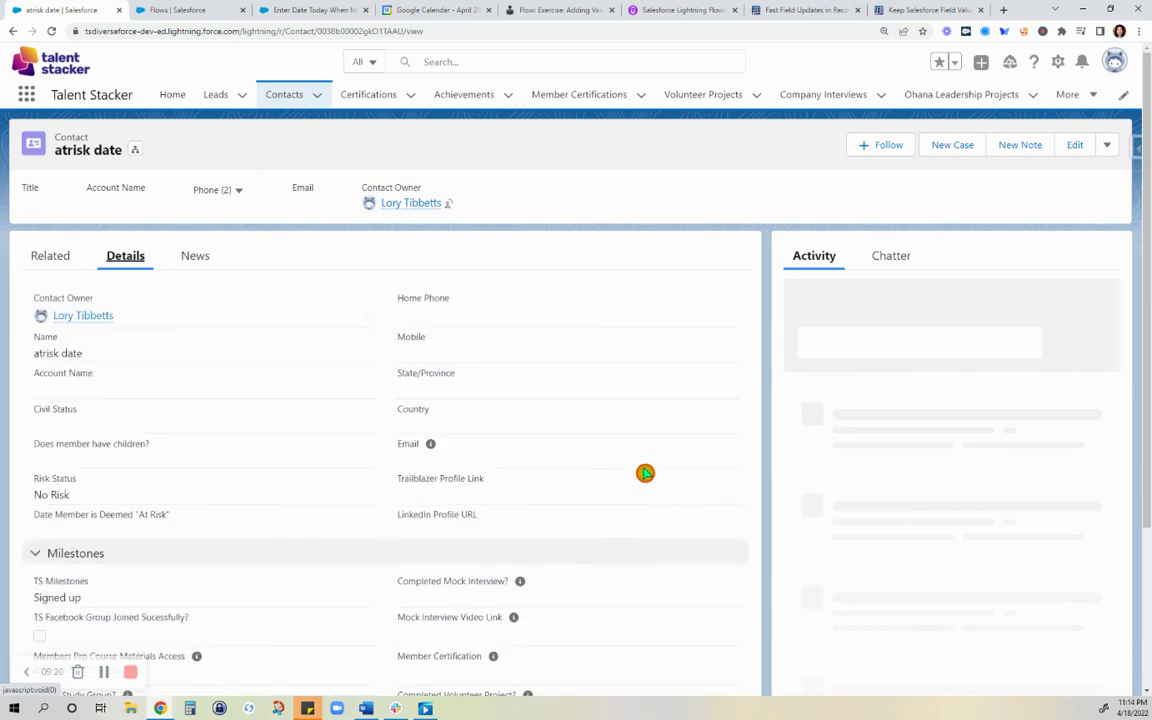
# Step: Set the contact's Risk Status to At Risk, leave the "Date Member is Deemed At Risk" field empty, and save the record
pyautogui.scroll(-3, 628, 490)
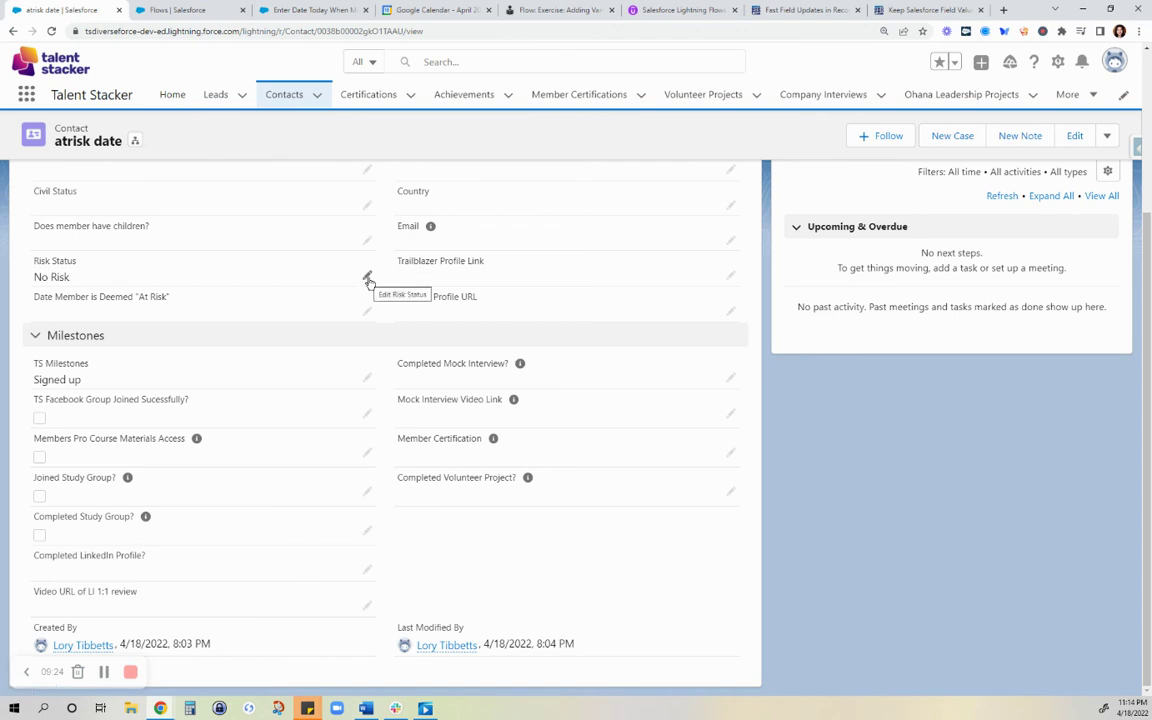
pyautogui.click(367, 278)
pyautogui.click(350, 305)
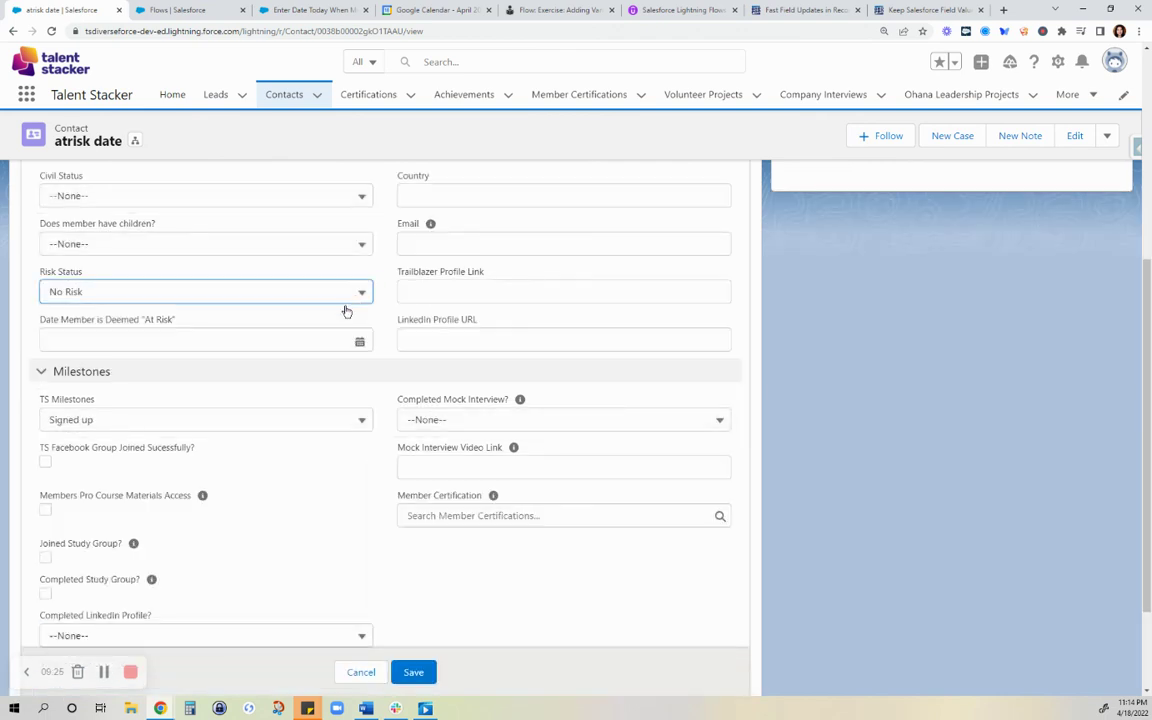
pyautogui.click(280, 375)
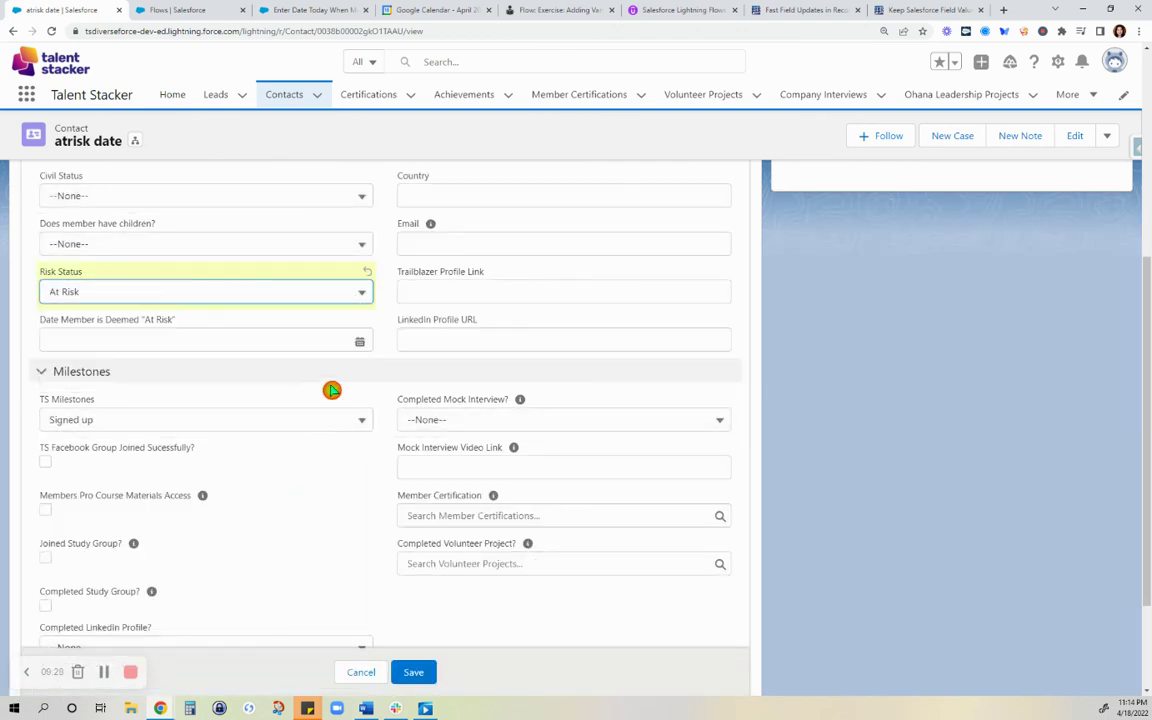
pyautogui.click(268, 342)
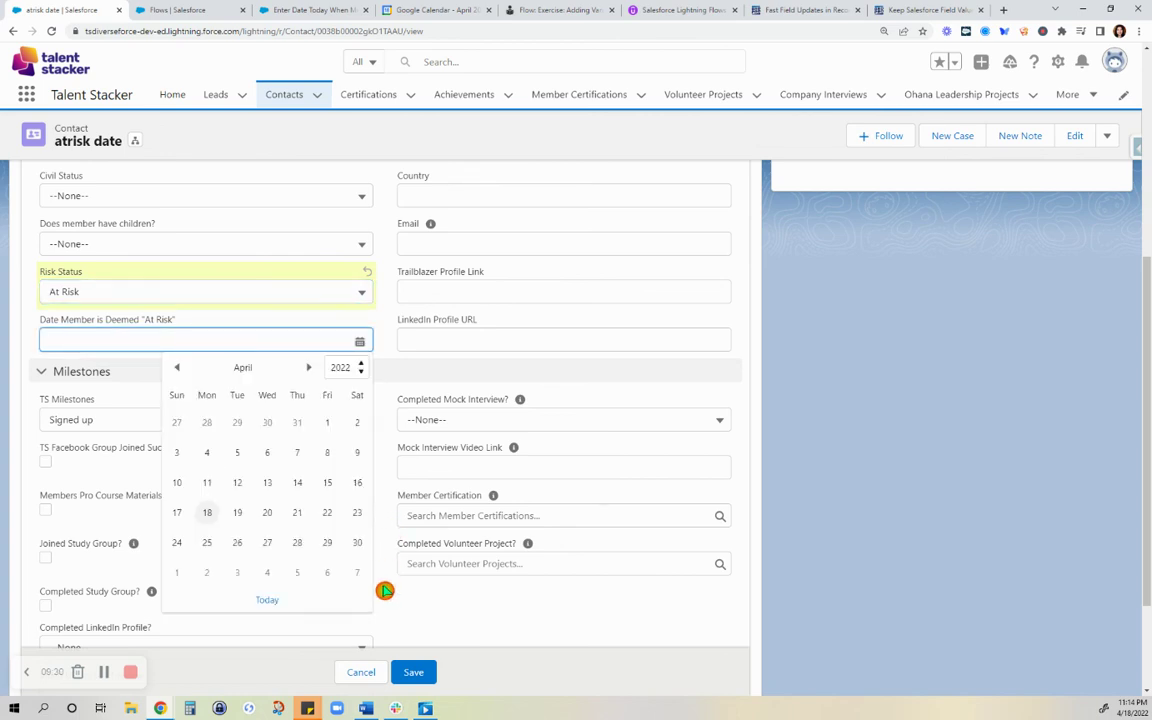
pyautogui.click(415, 671)
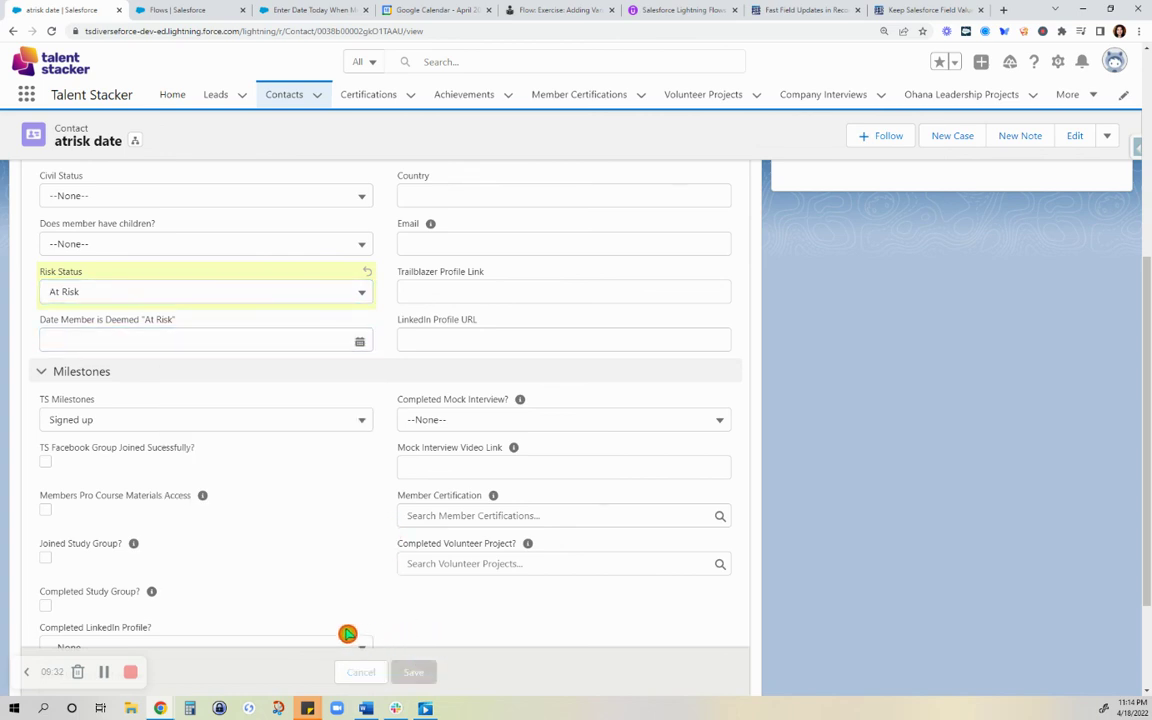